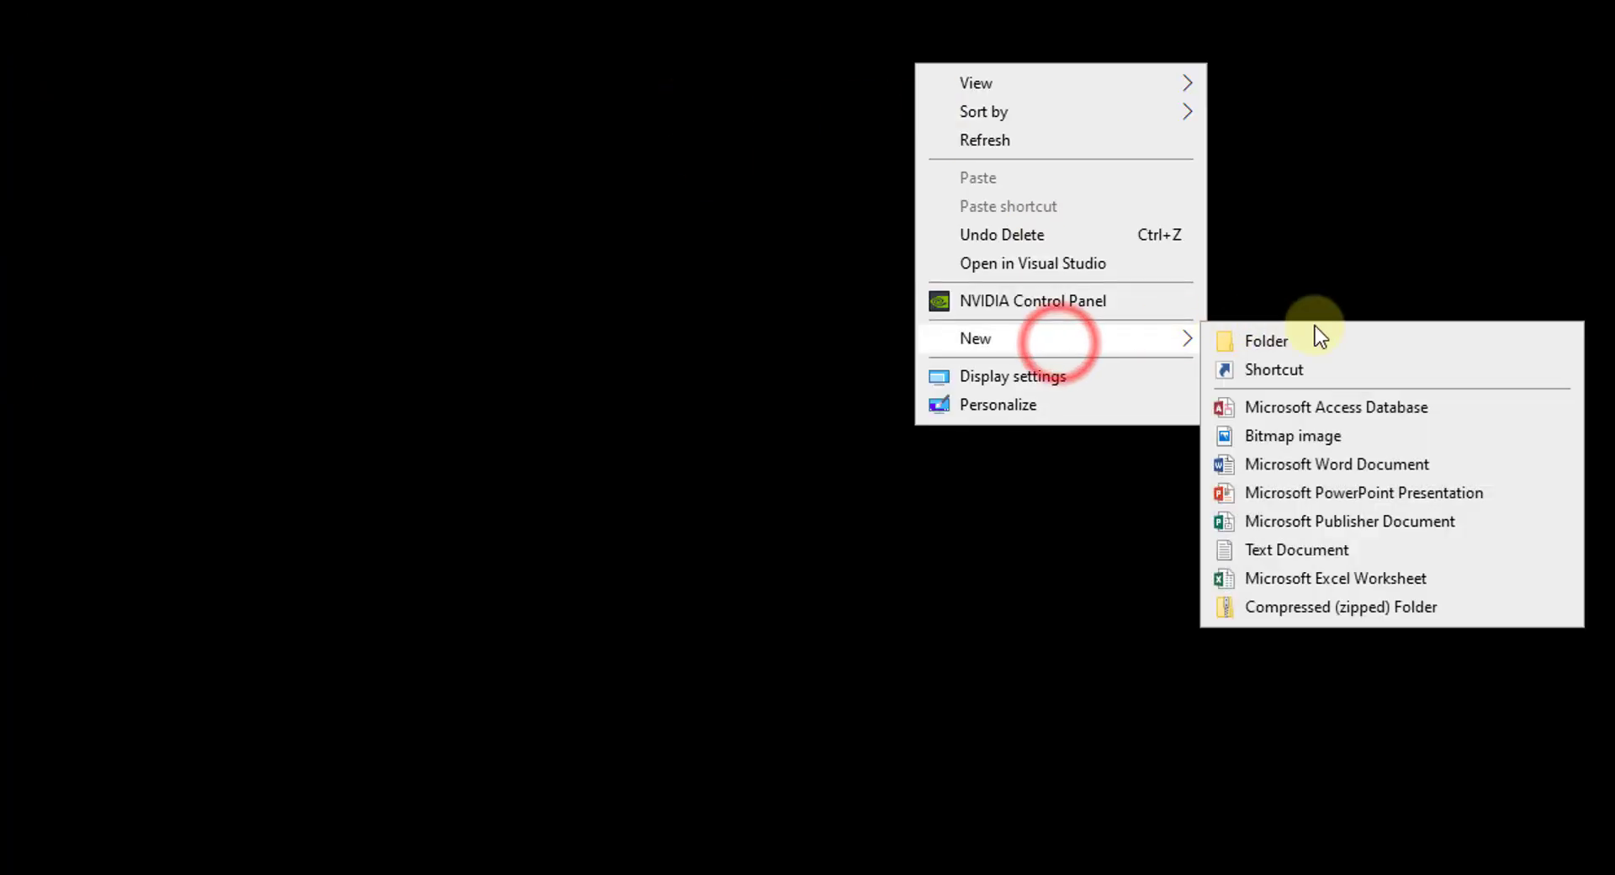
- Create a new desktop shortcut with 'netsh wlan disconnect' as its item location
click(1310, 372)
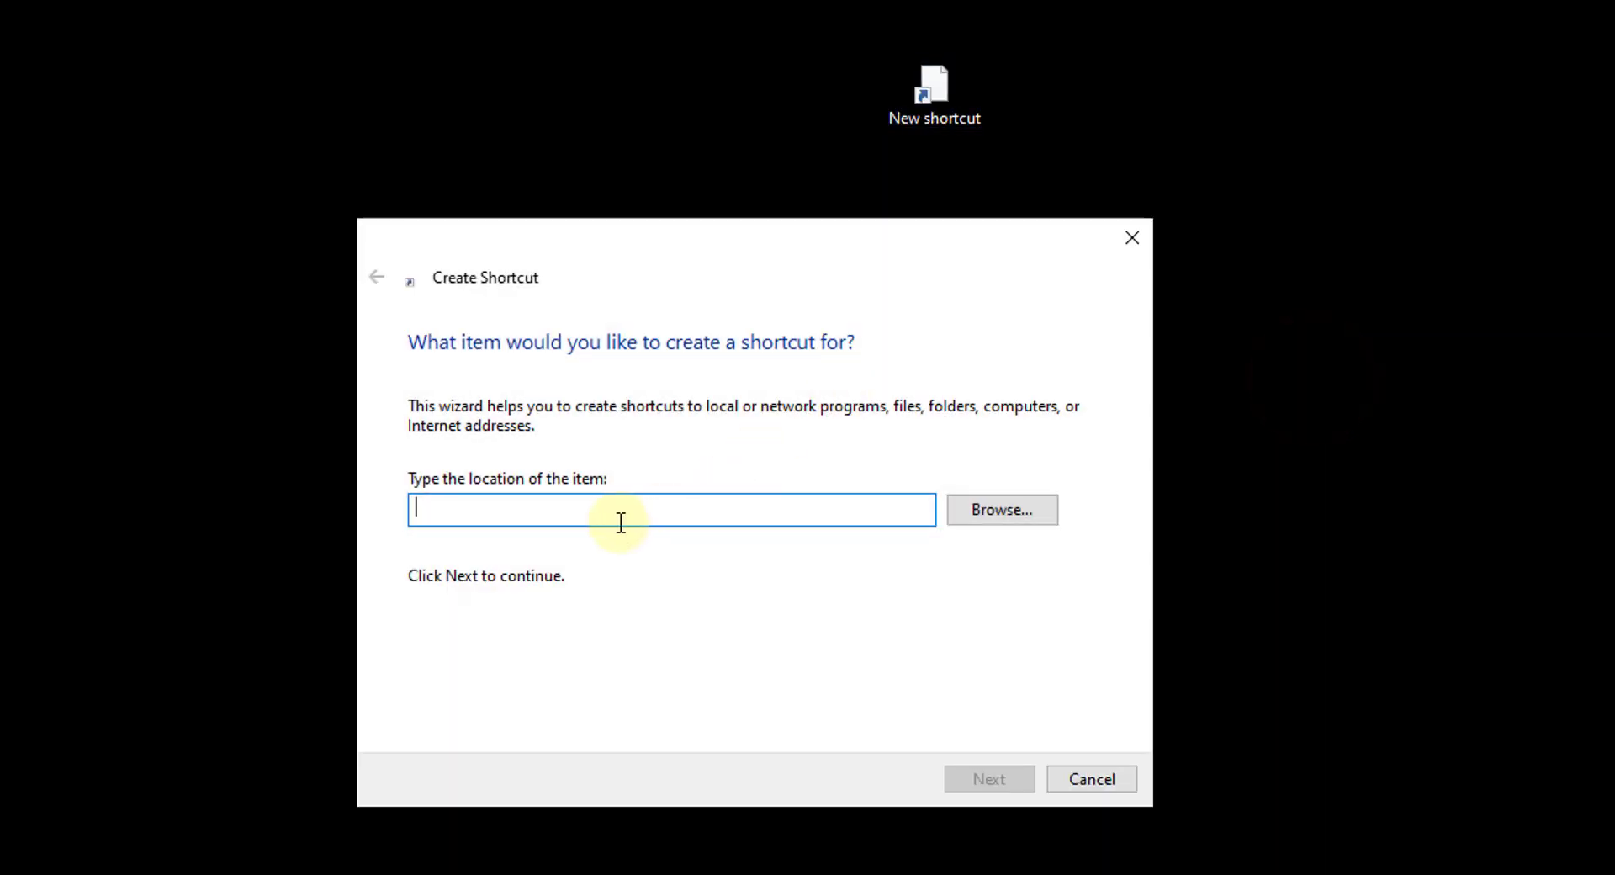
click(621, 520)
click(586, 509)
text(netsh)
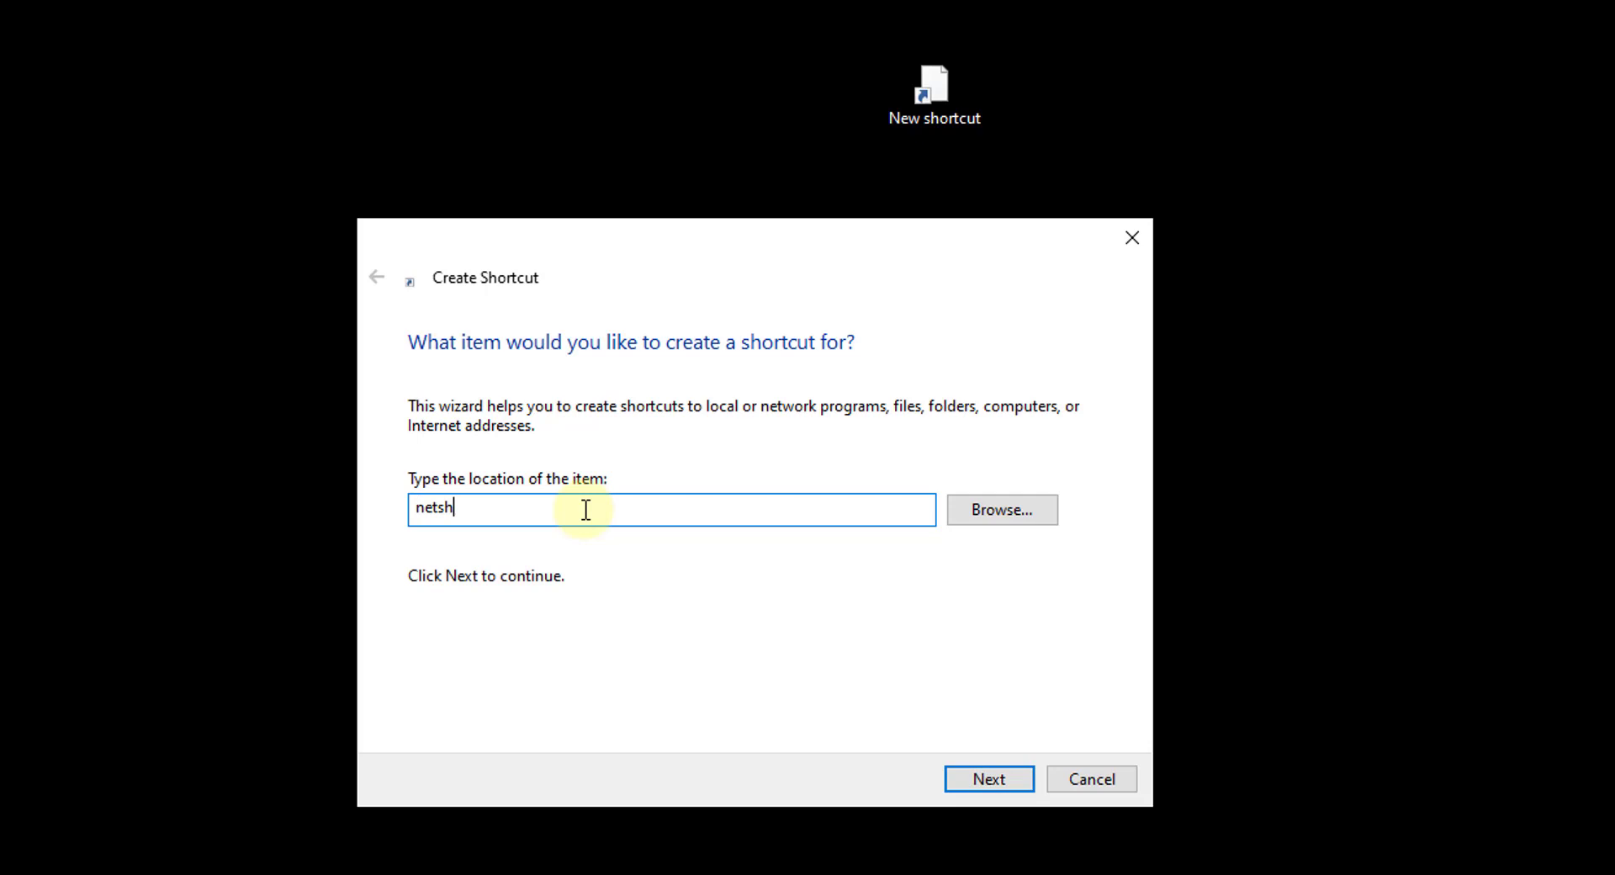
text( wlan disco)
key(BackSpace)
key(BackSpace)
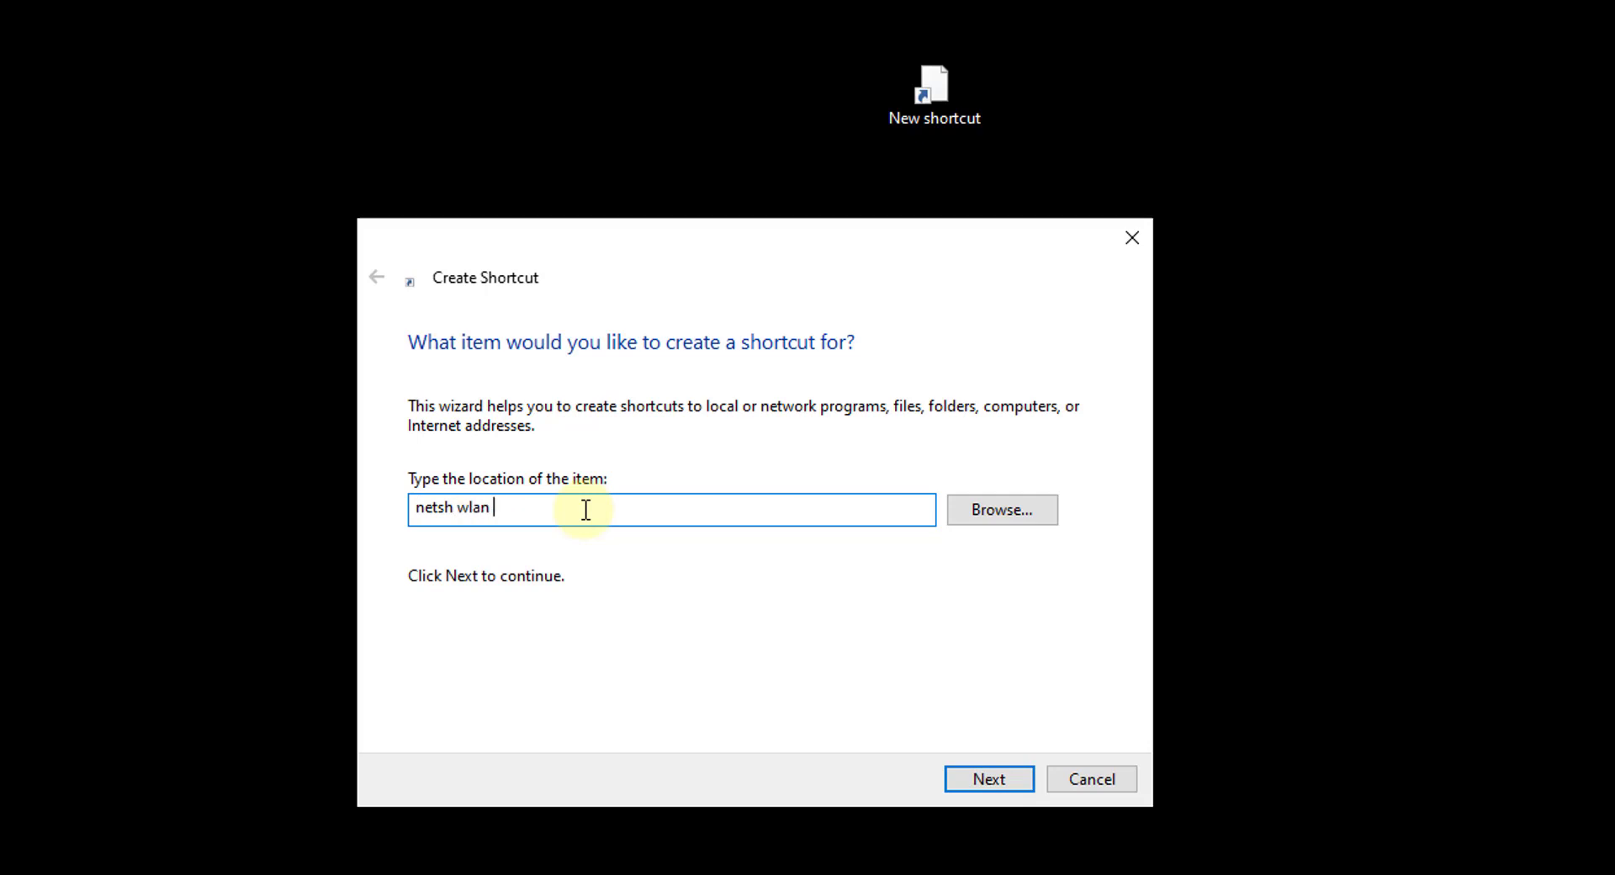
text(disconnect)
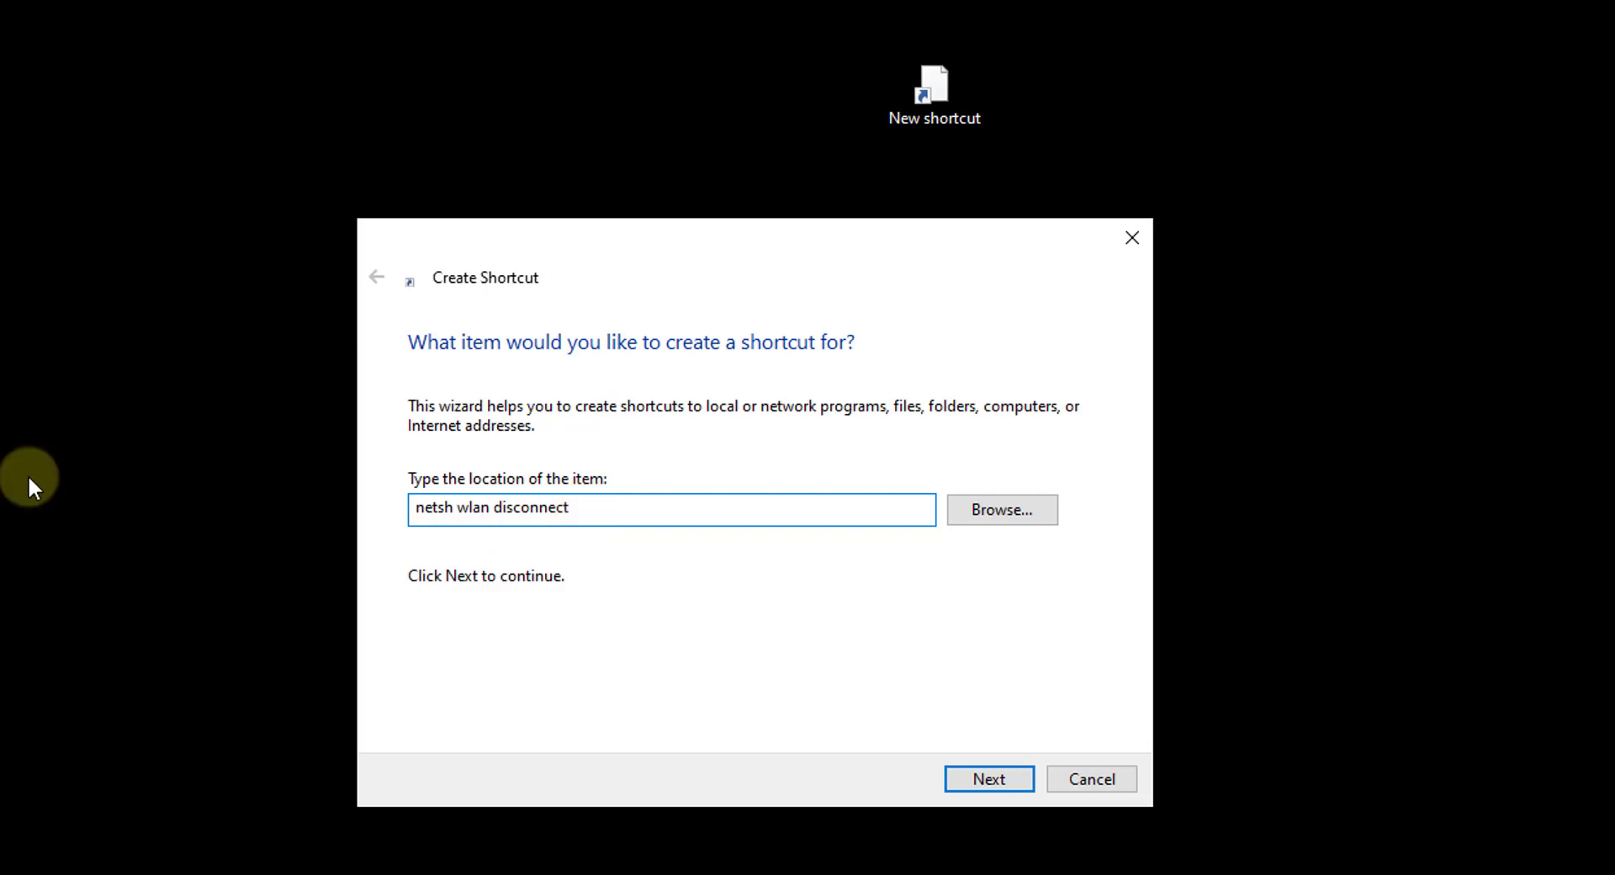
- Name the new shortcut 'Turn Wi-Fi Off'
click(981, 790)
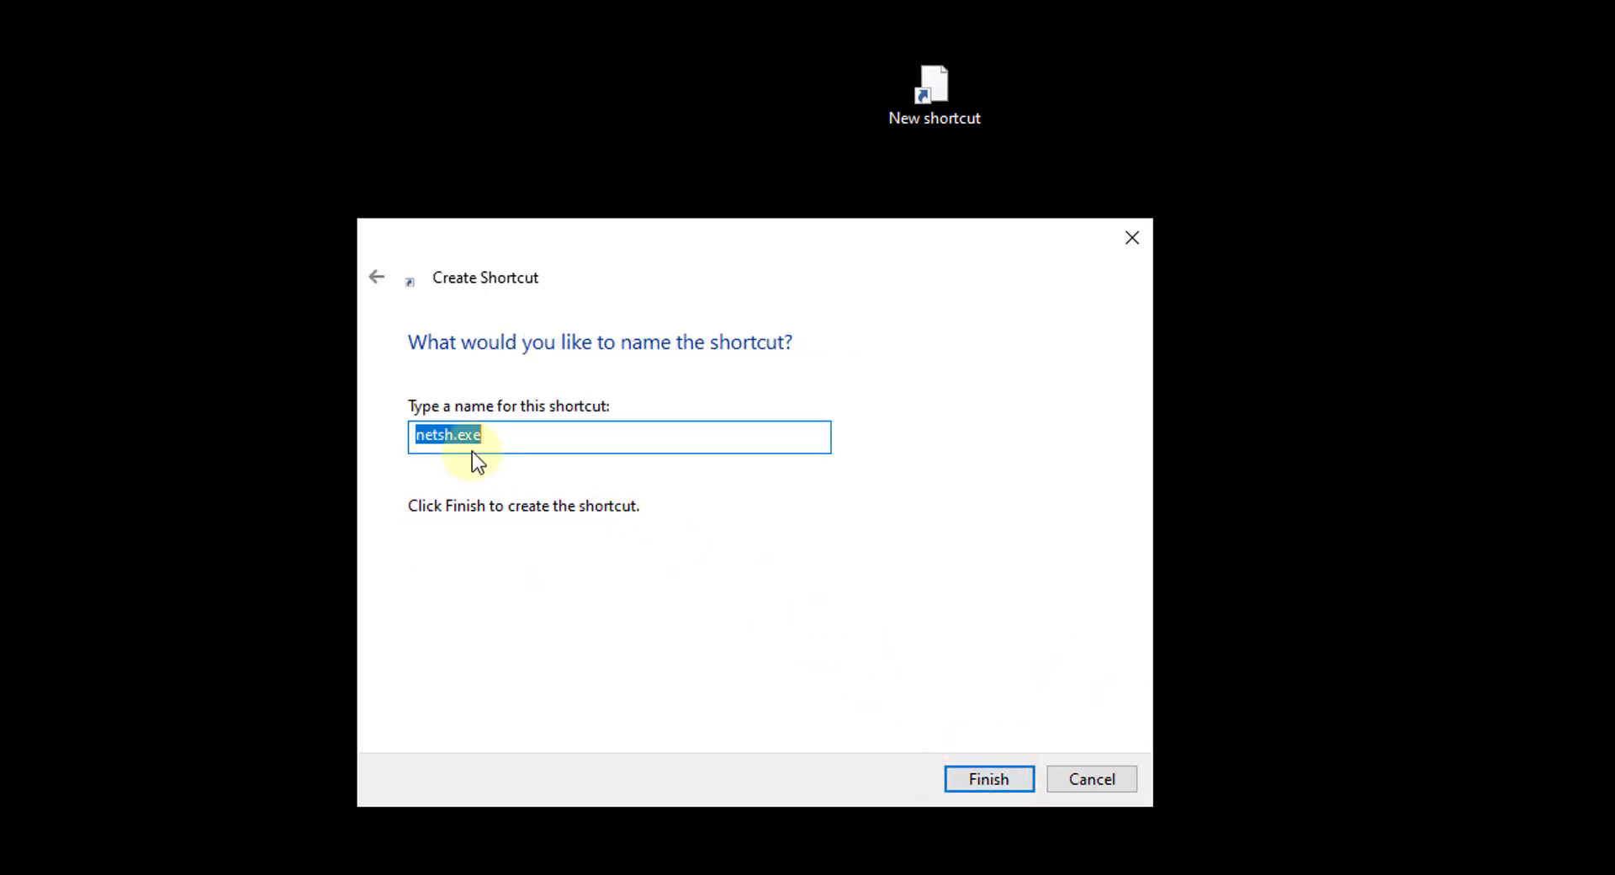
text(Turn Wi-Fi)
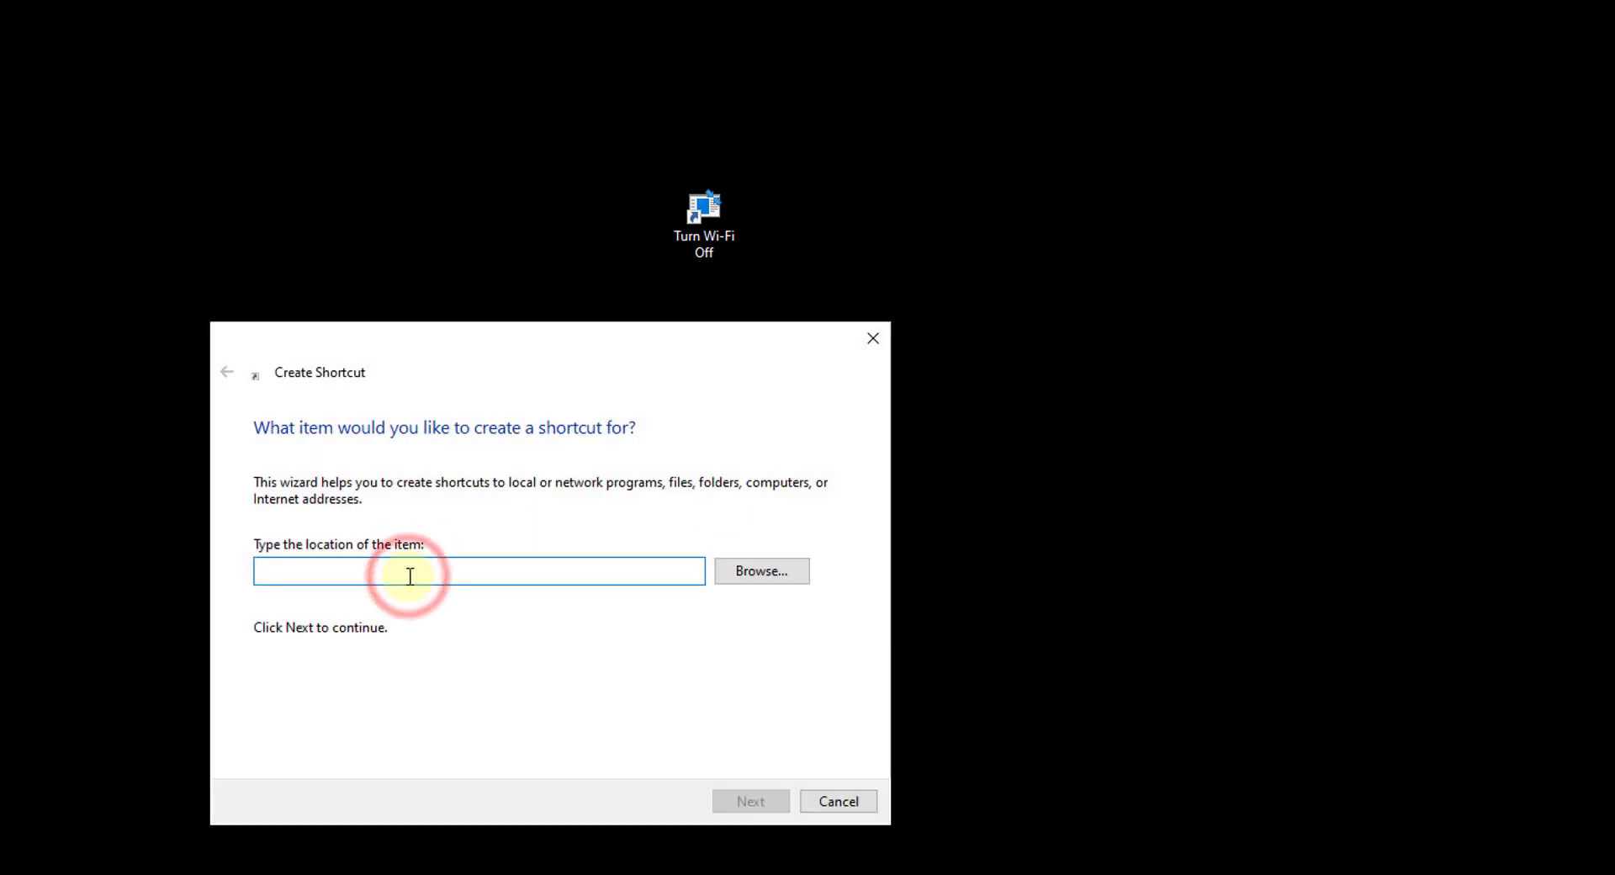
- Enter 'netsh wlan connect name=' and, after reading the SSID from the Wi-Fi list, add 'NETGEAR88-5G'
text(netsh)
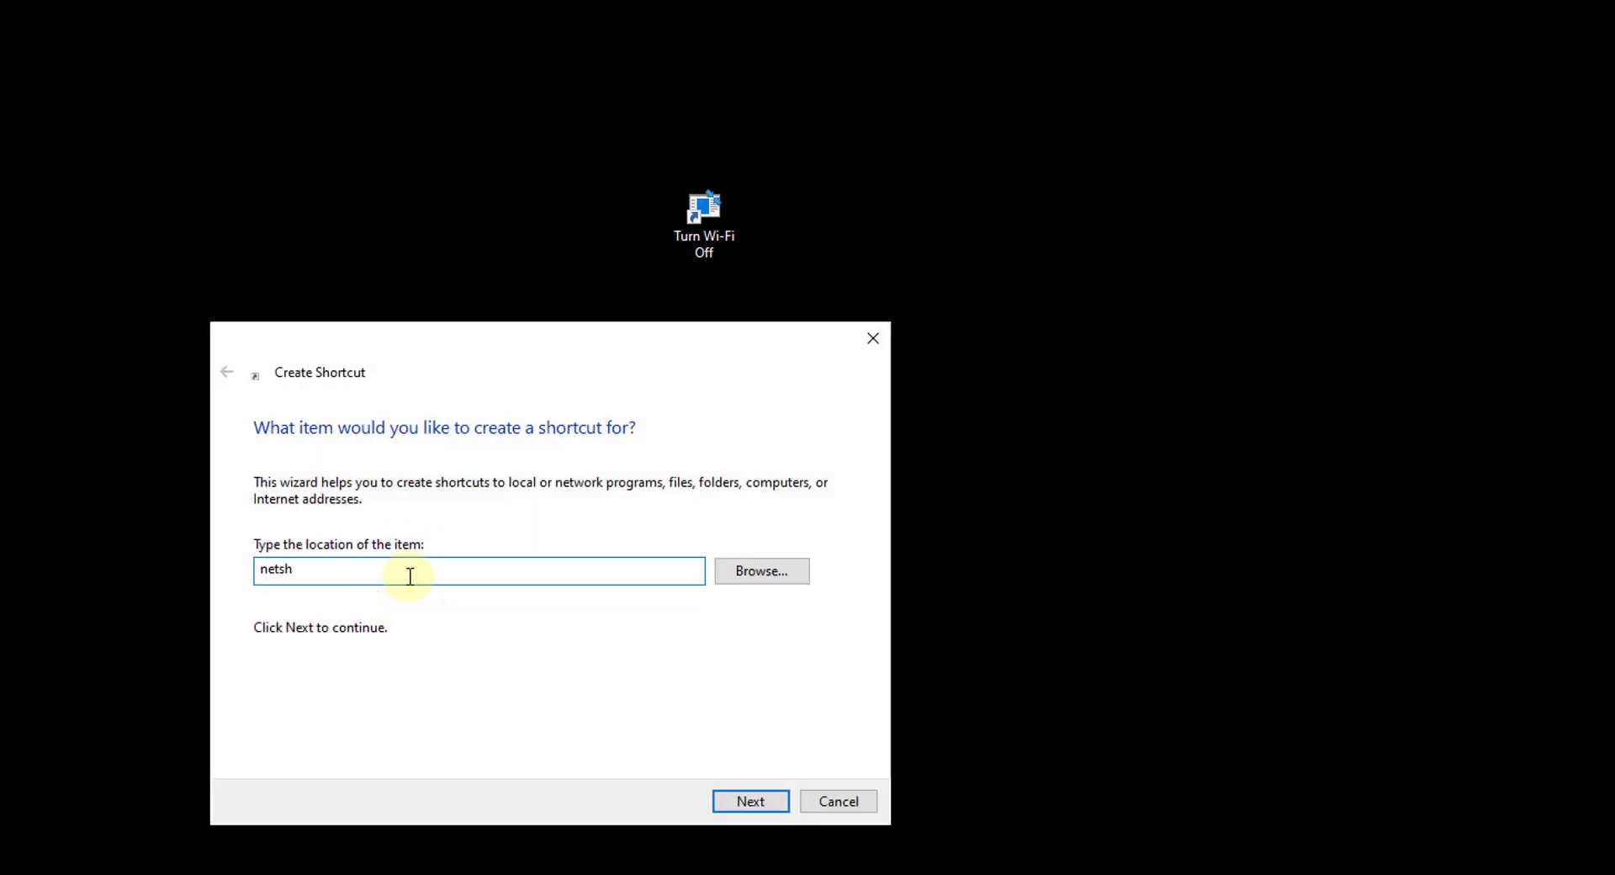
text( wlan connect name=)
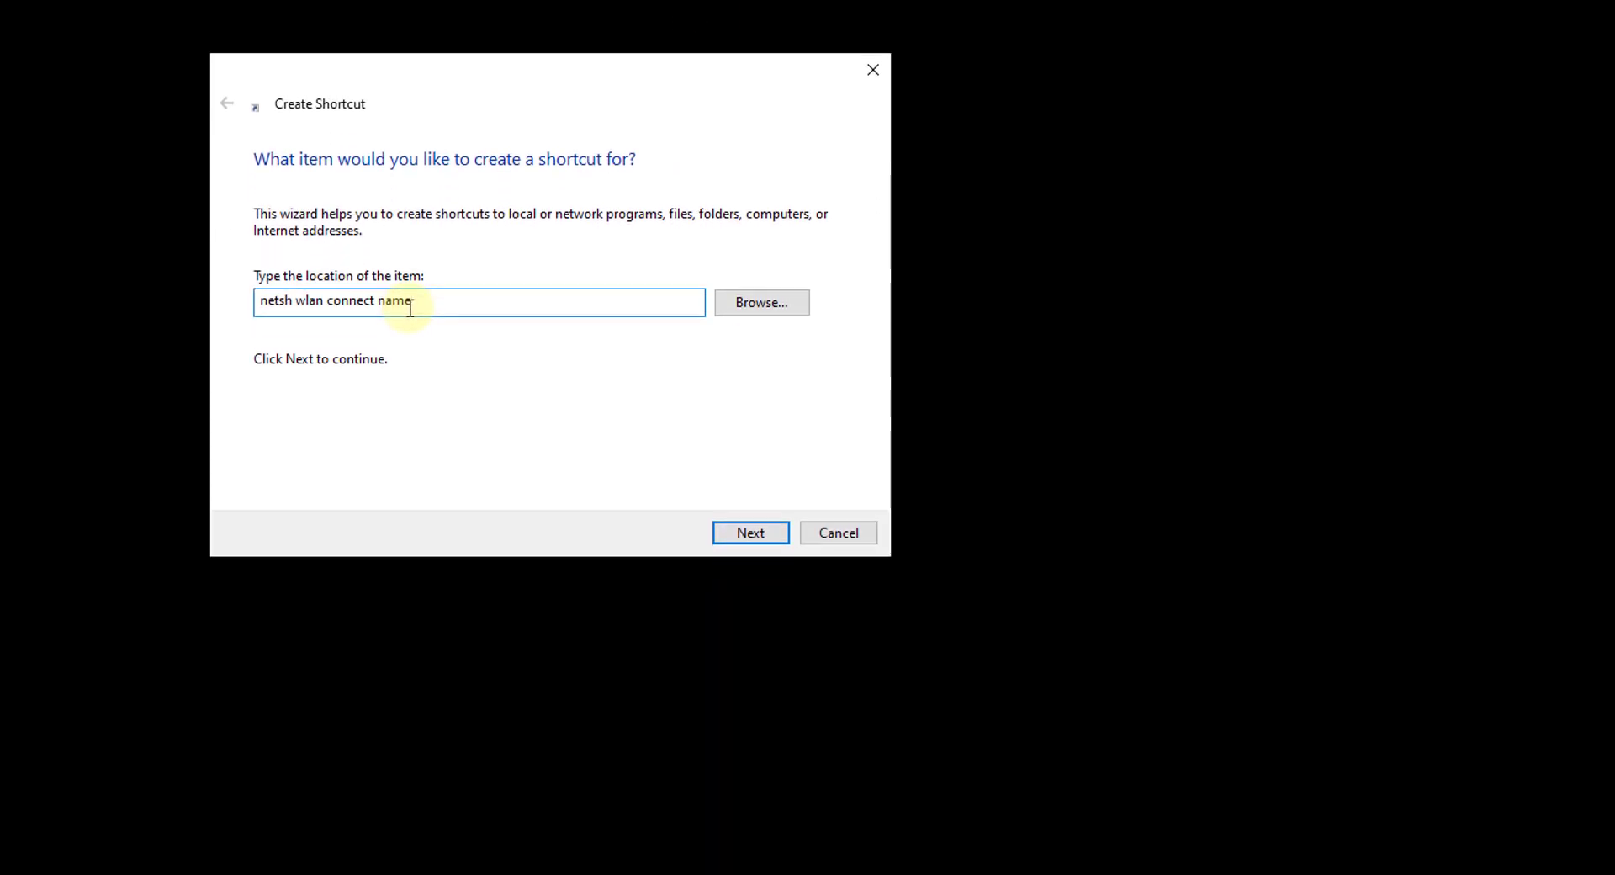
click(1428, 871)
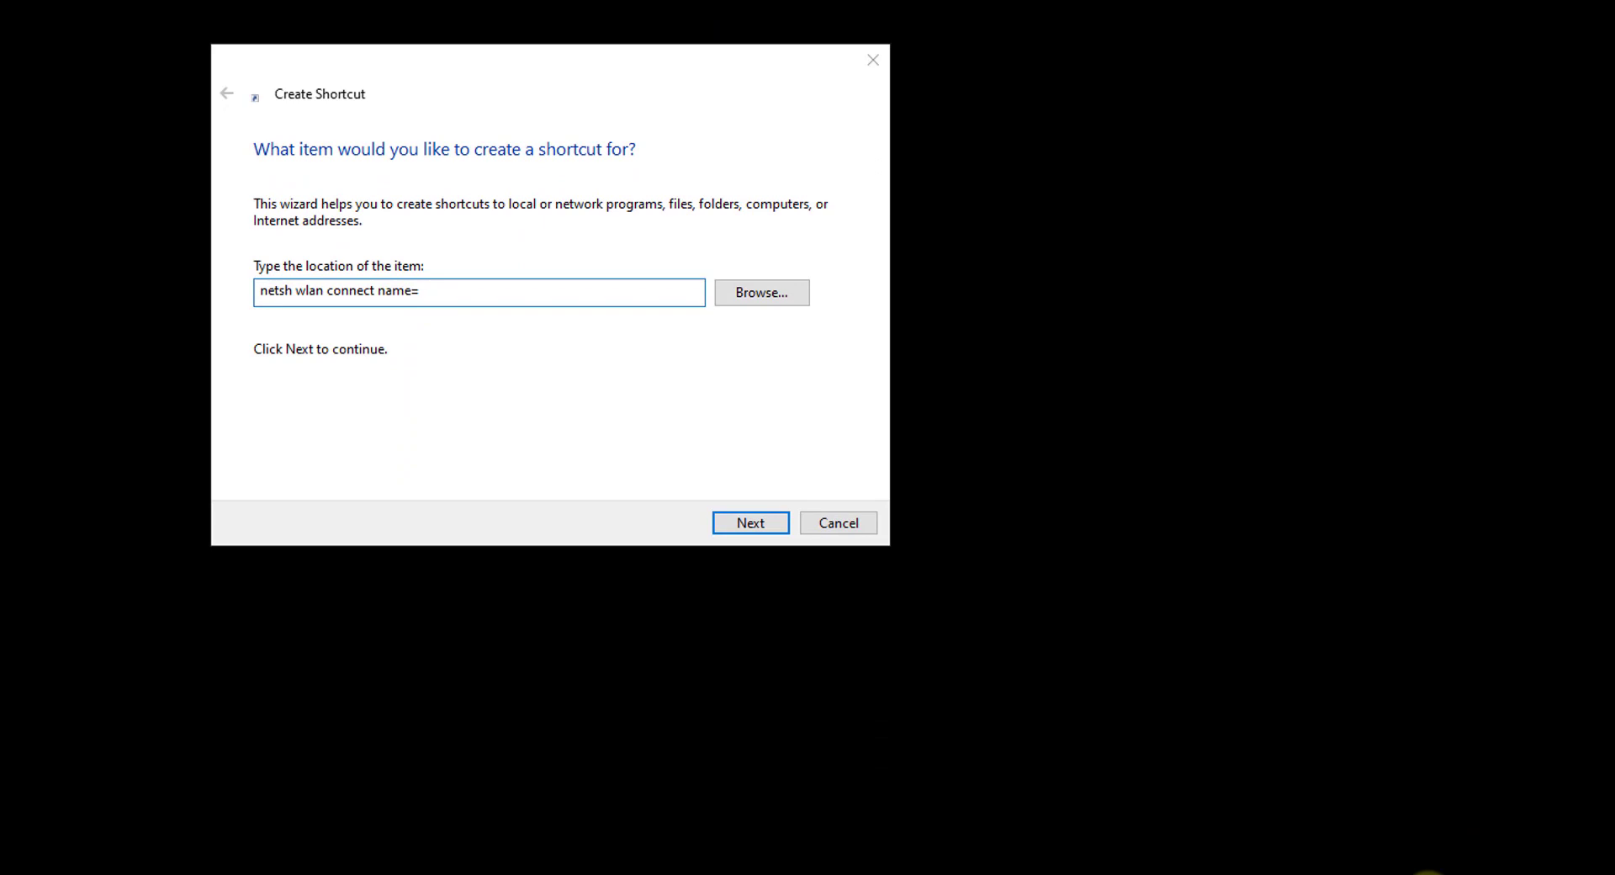
click(1496, 813)
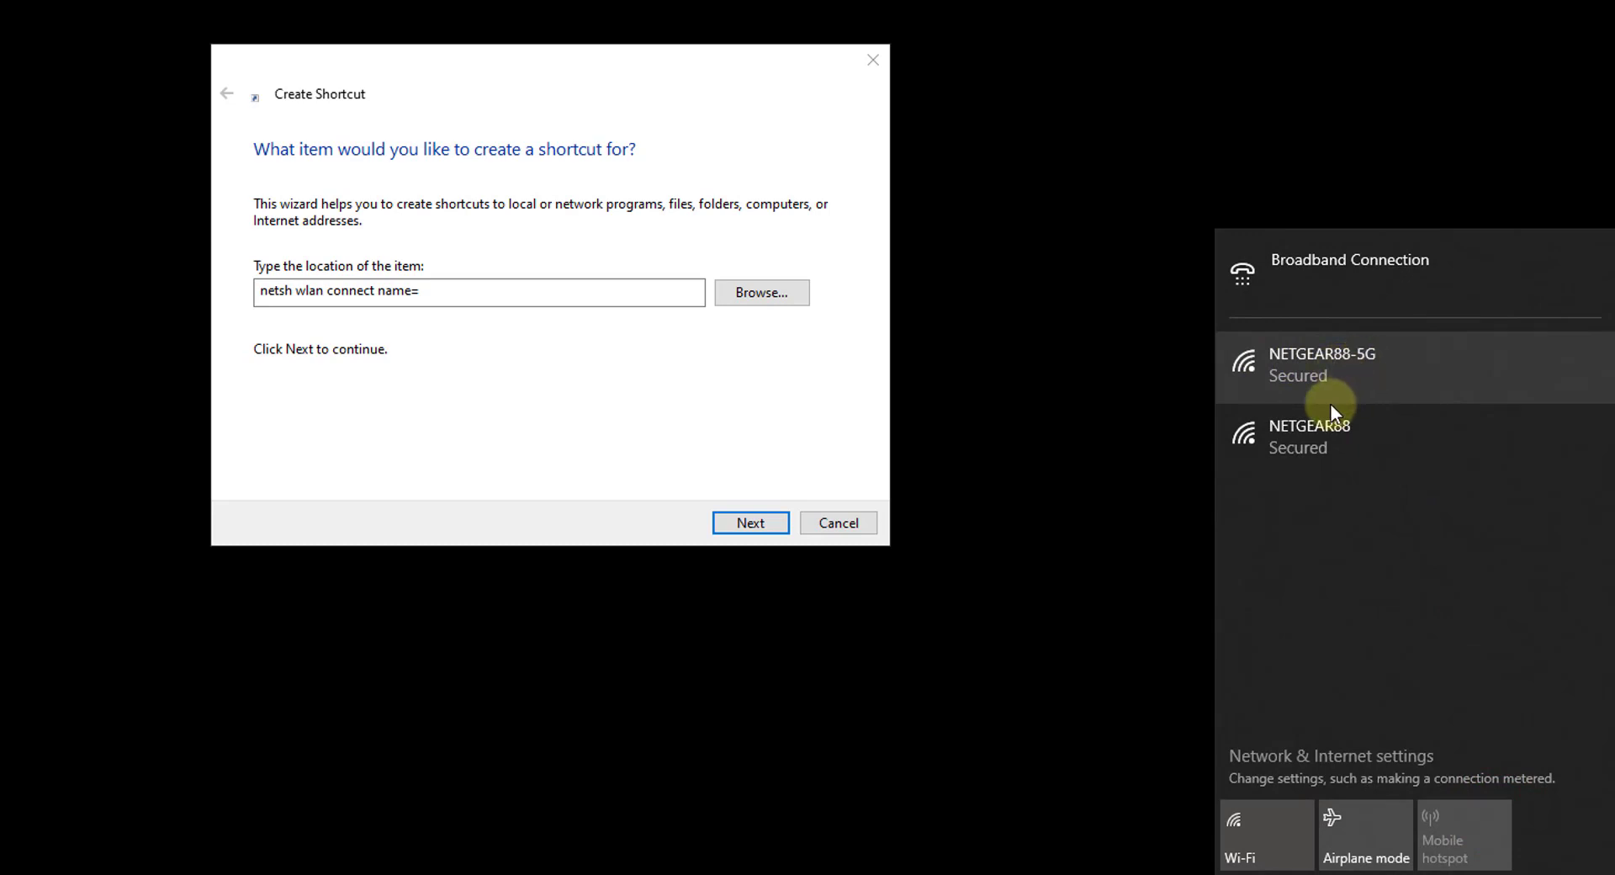
click(533, 286)
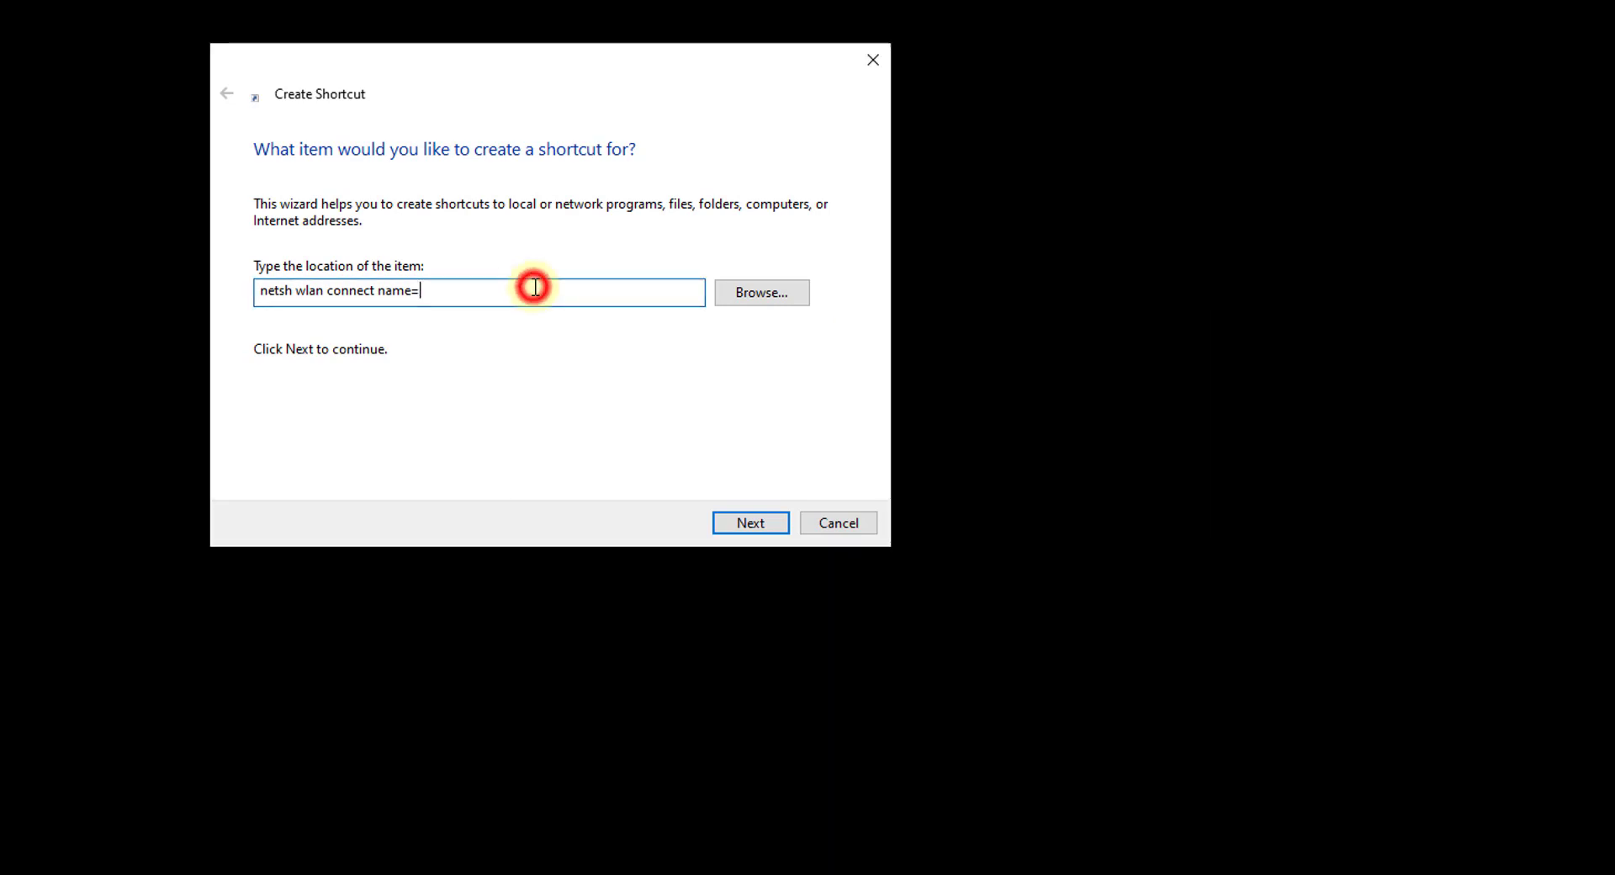
text(NETGEAR88-5)
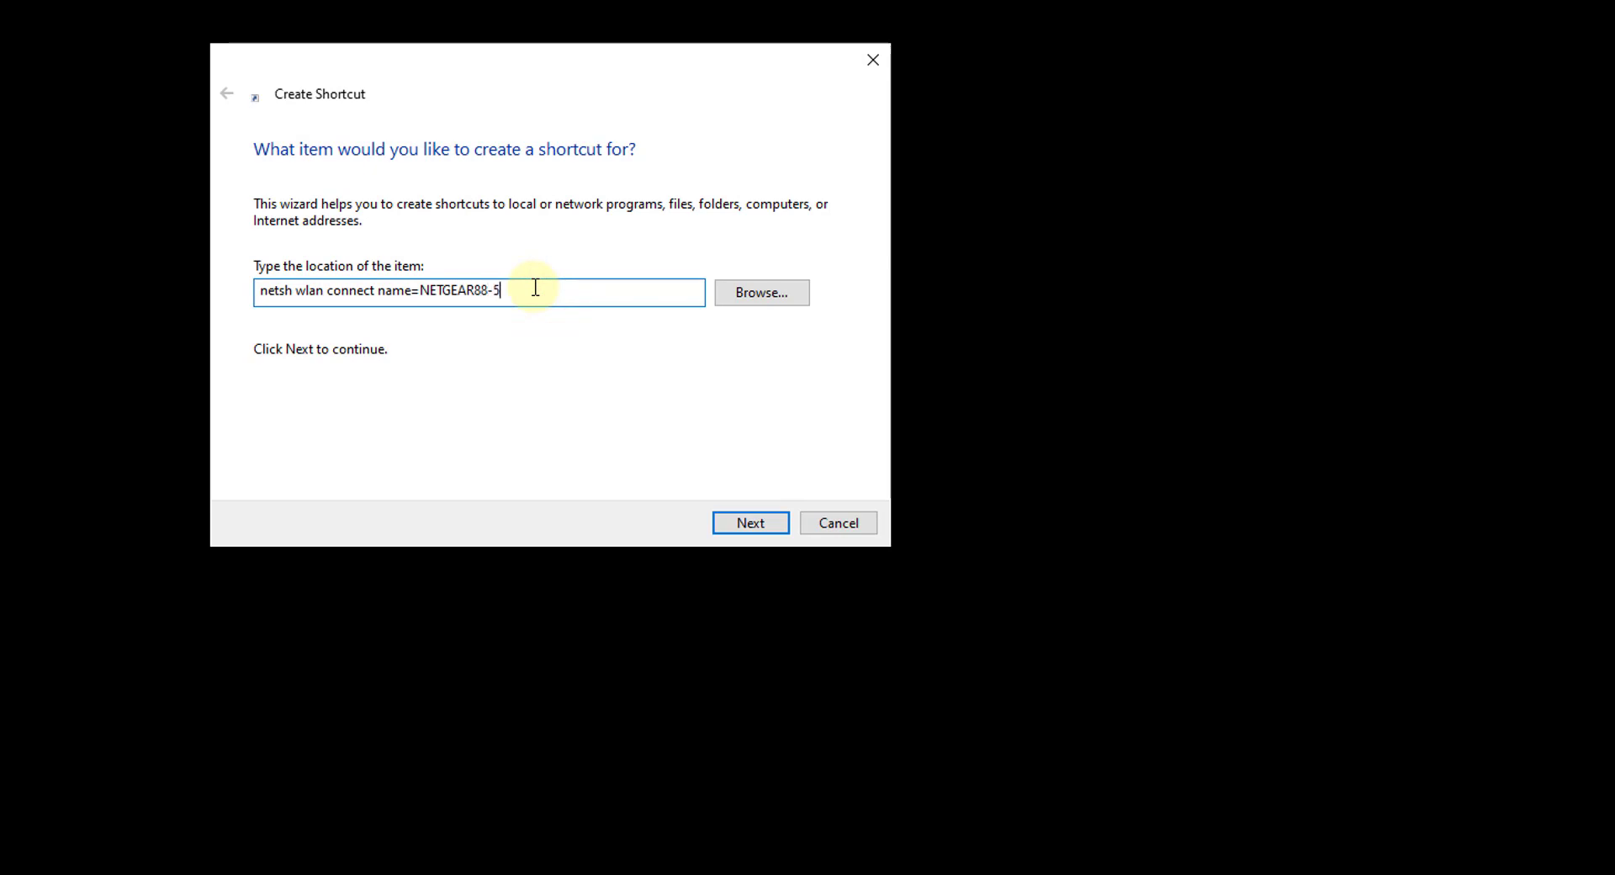
text(G)
- Name the second shortcut 'Turn Wi-Fi On' and finish creating it
click(768, 530)
text(t)
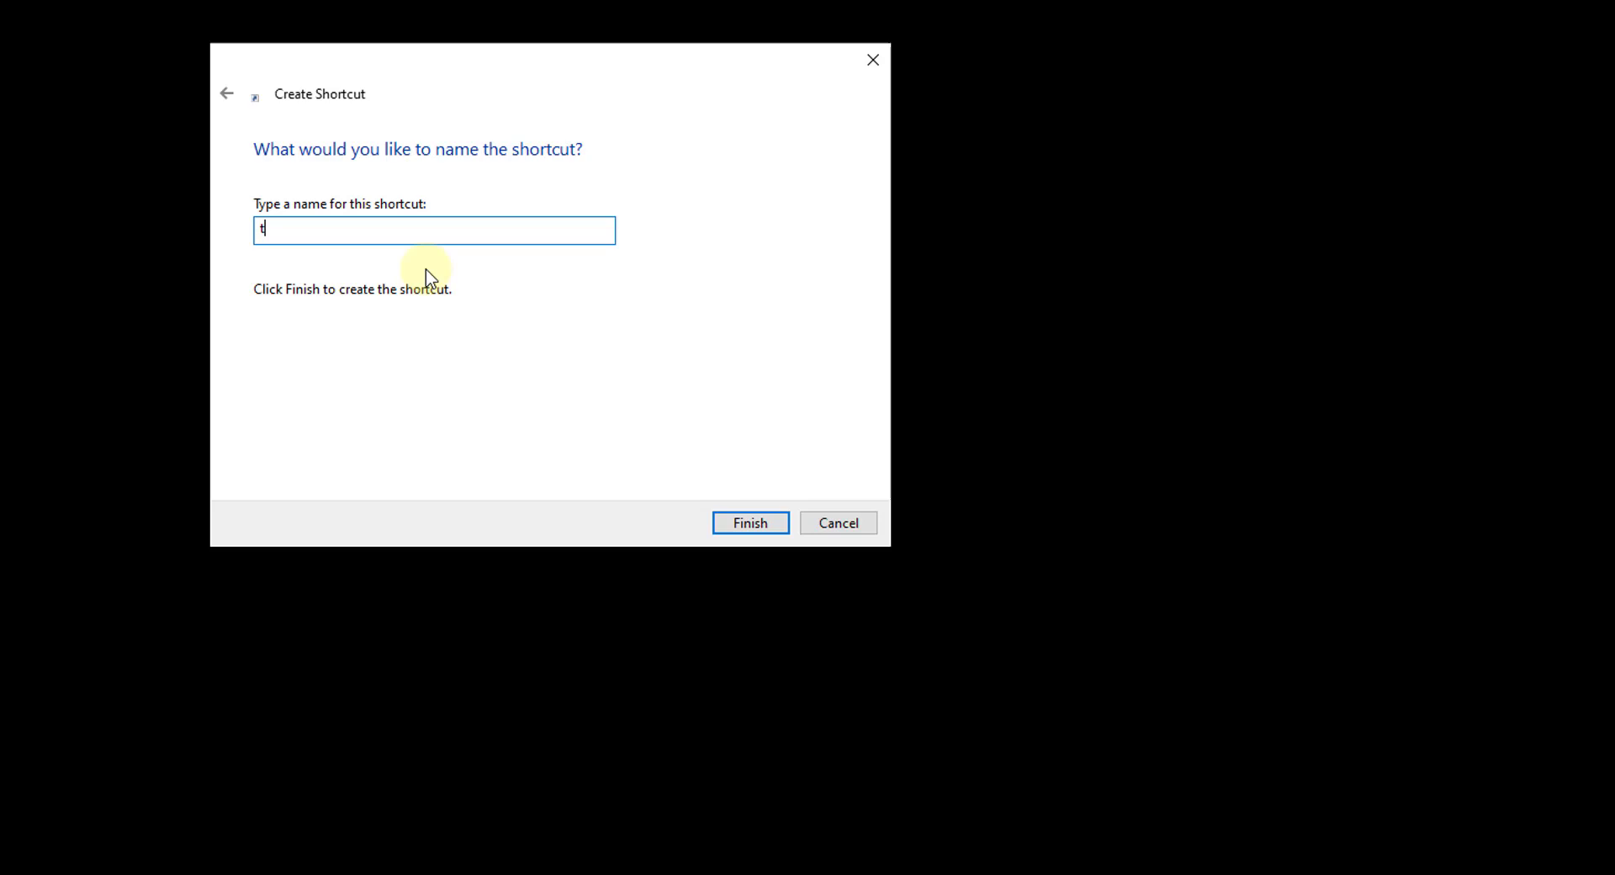
key(BackSpace)
text(Turn Wi-Fi On)
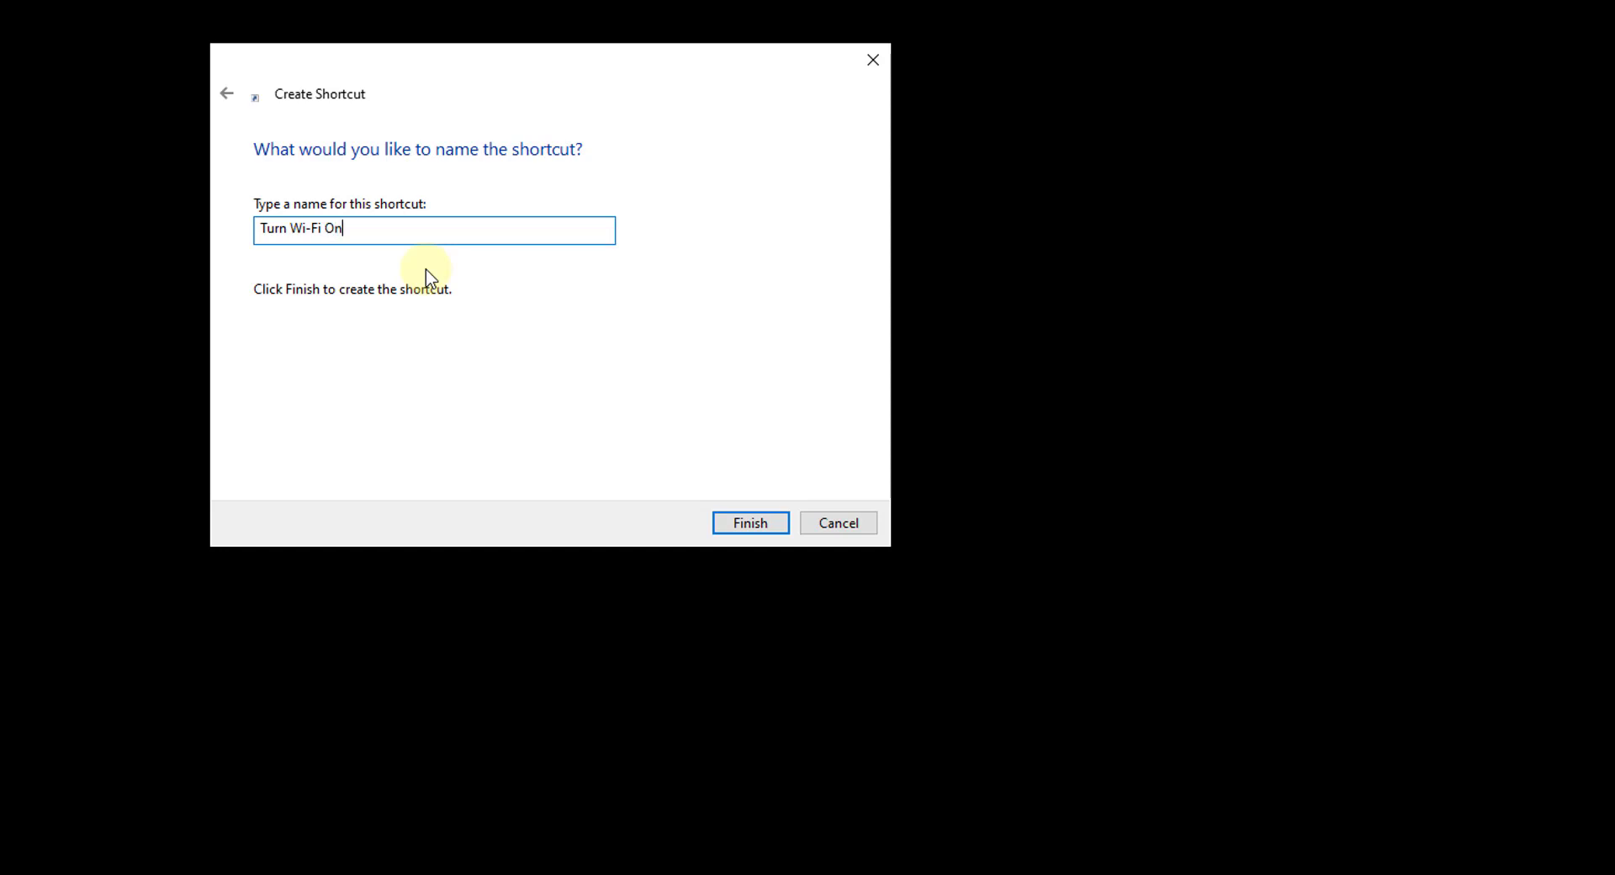
click(769, 529)
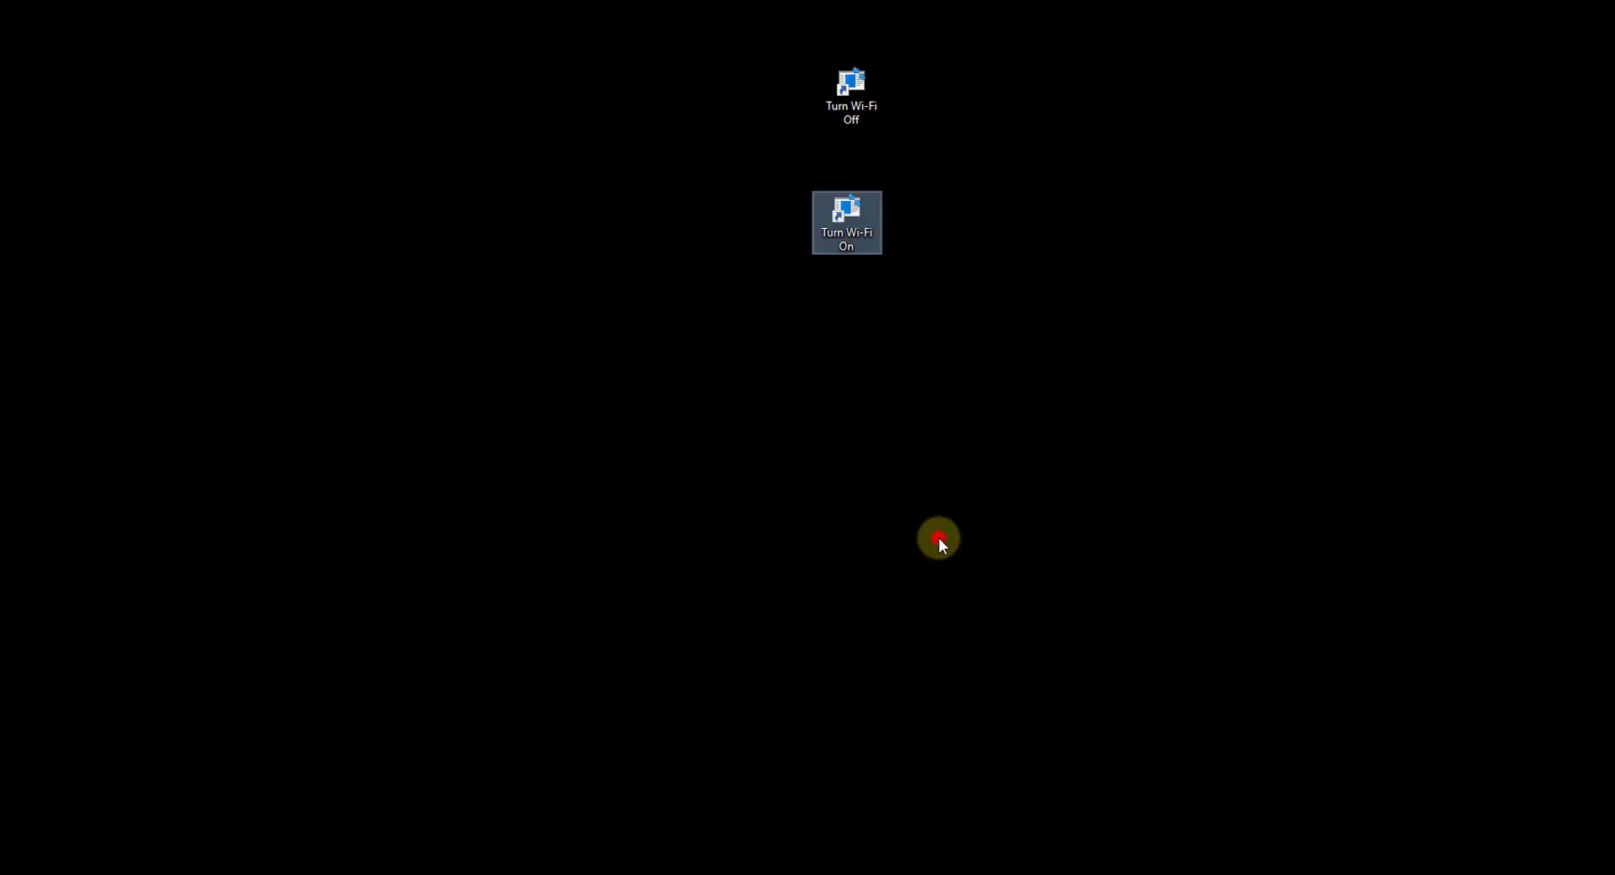
- Run the Turn Wi-Fi On shortcut and check the Wi-Fi status in the tray
click(938, 537)
click(1459, 871)
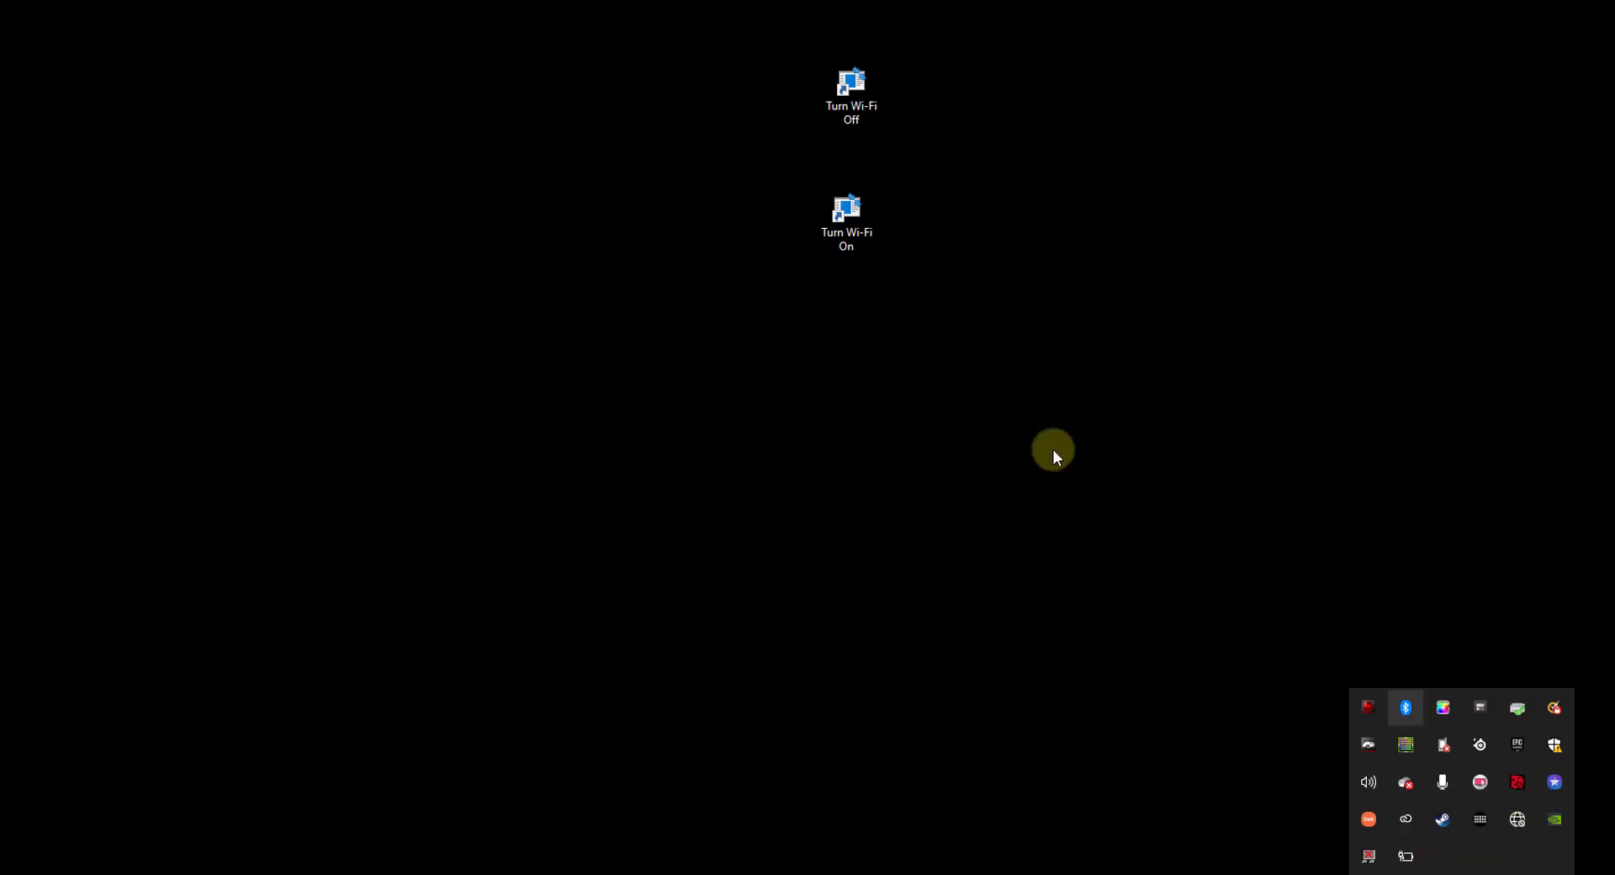
click(849, 234)
right_click(851, 231)
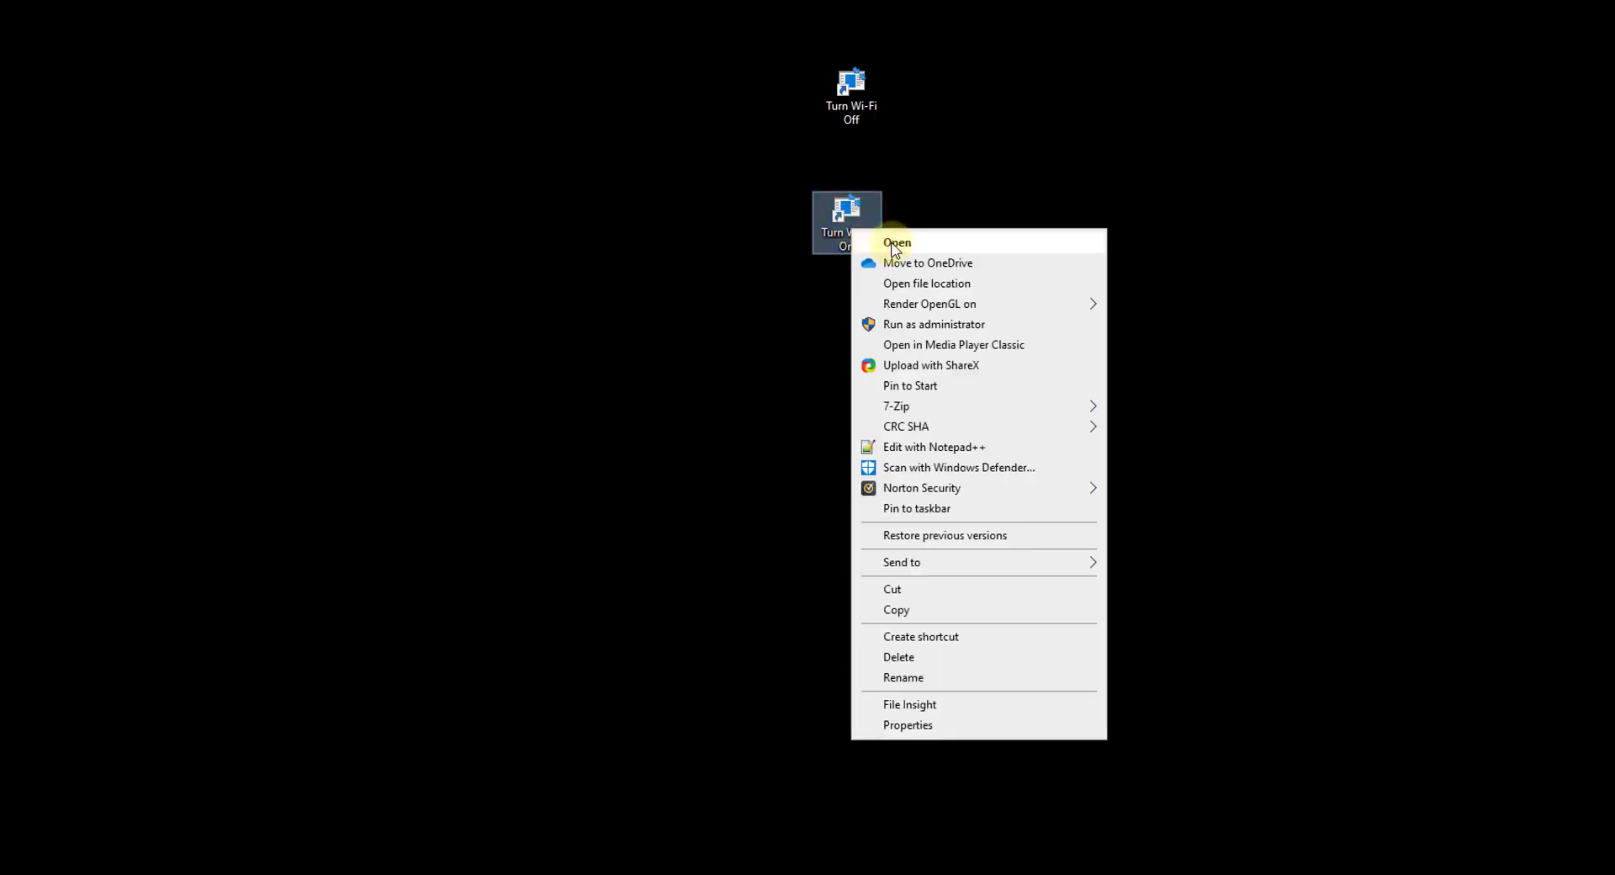
click(891, 240)
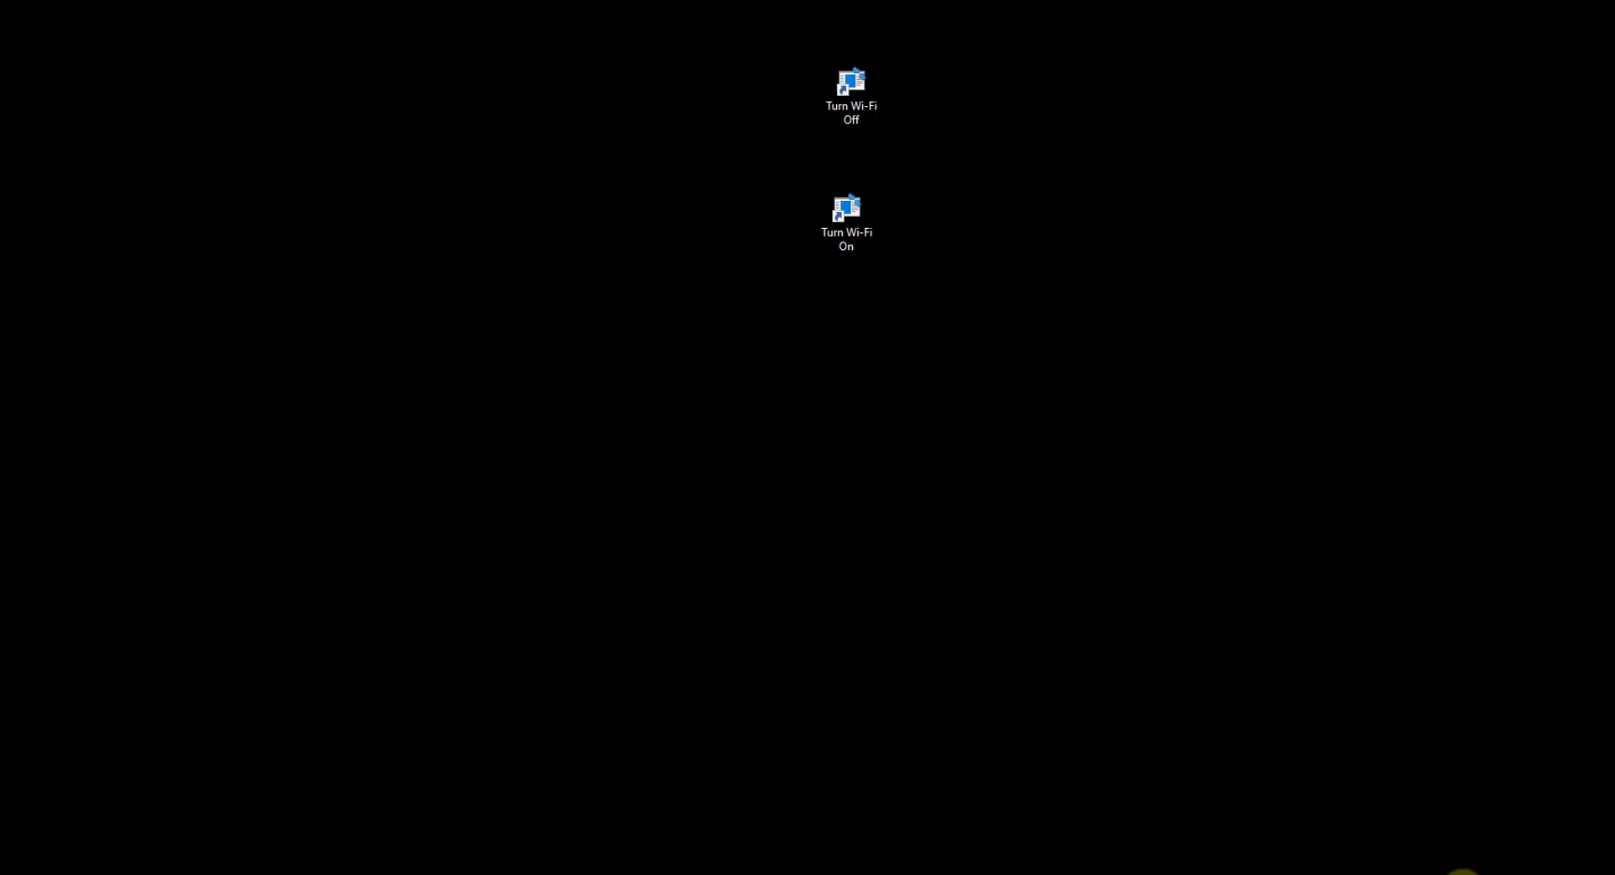
click(1461, 870)
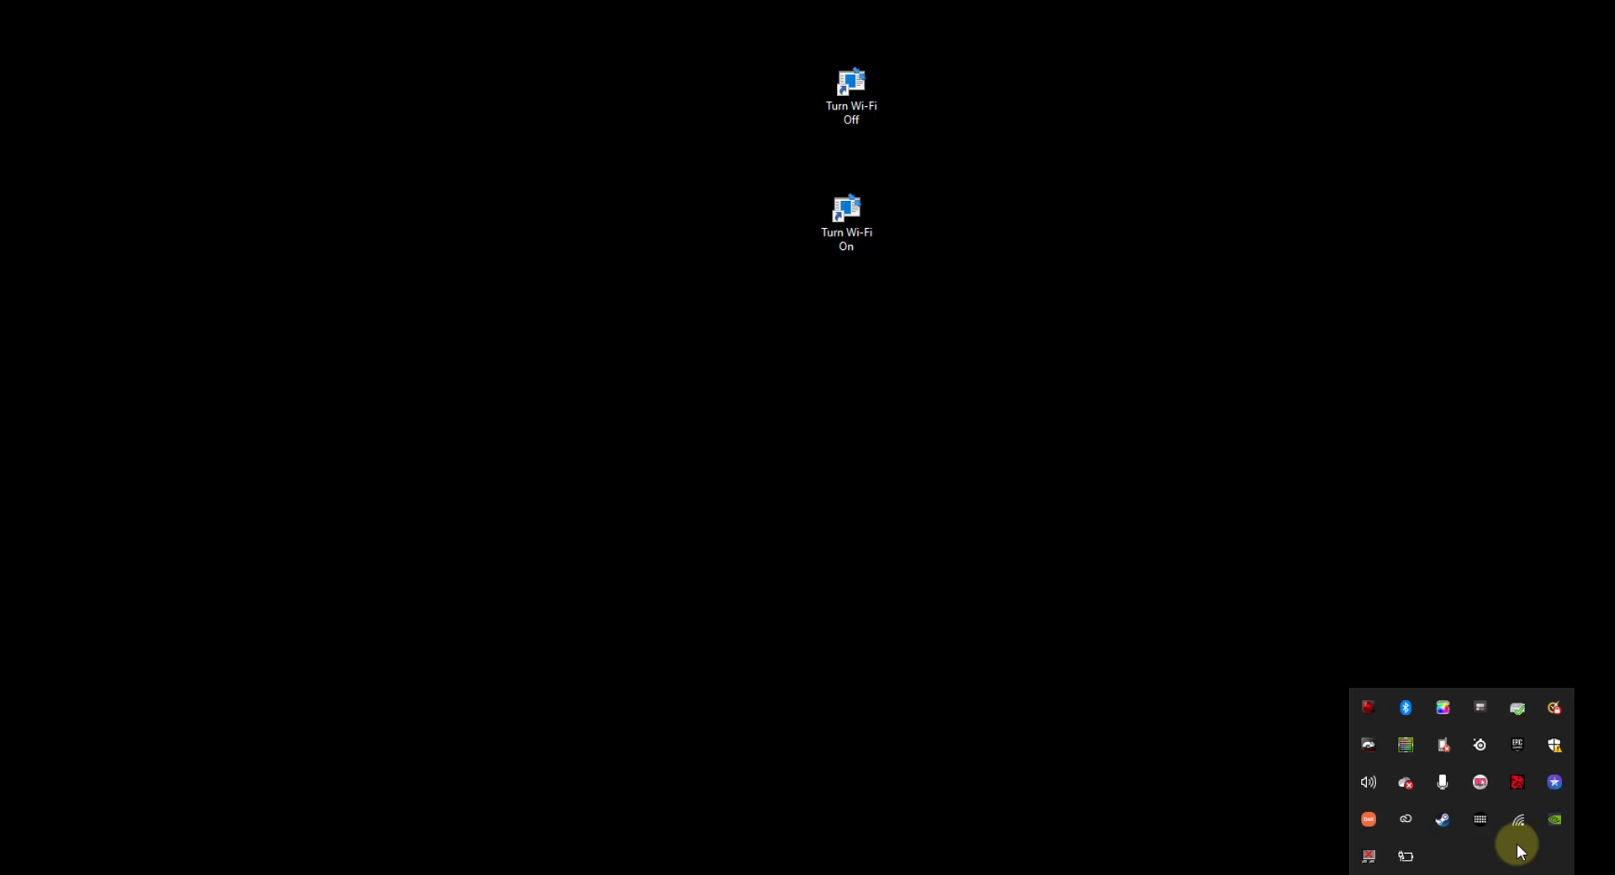
- Run the Turn Wi-Fi Off shortcut and confirm Wi-Fi disconnects
mouse_move(1517, 817)
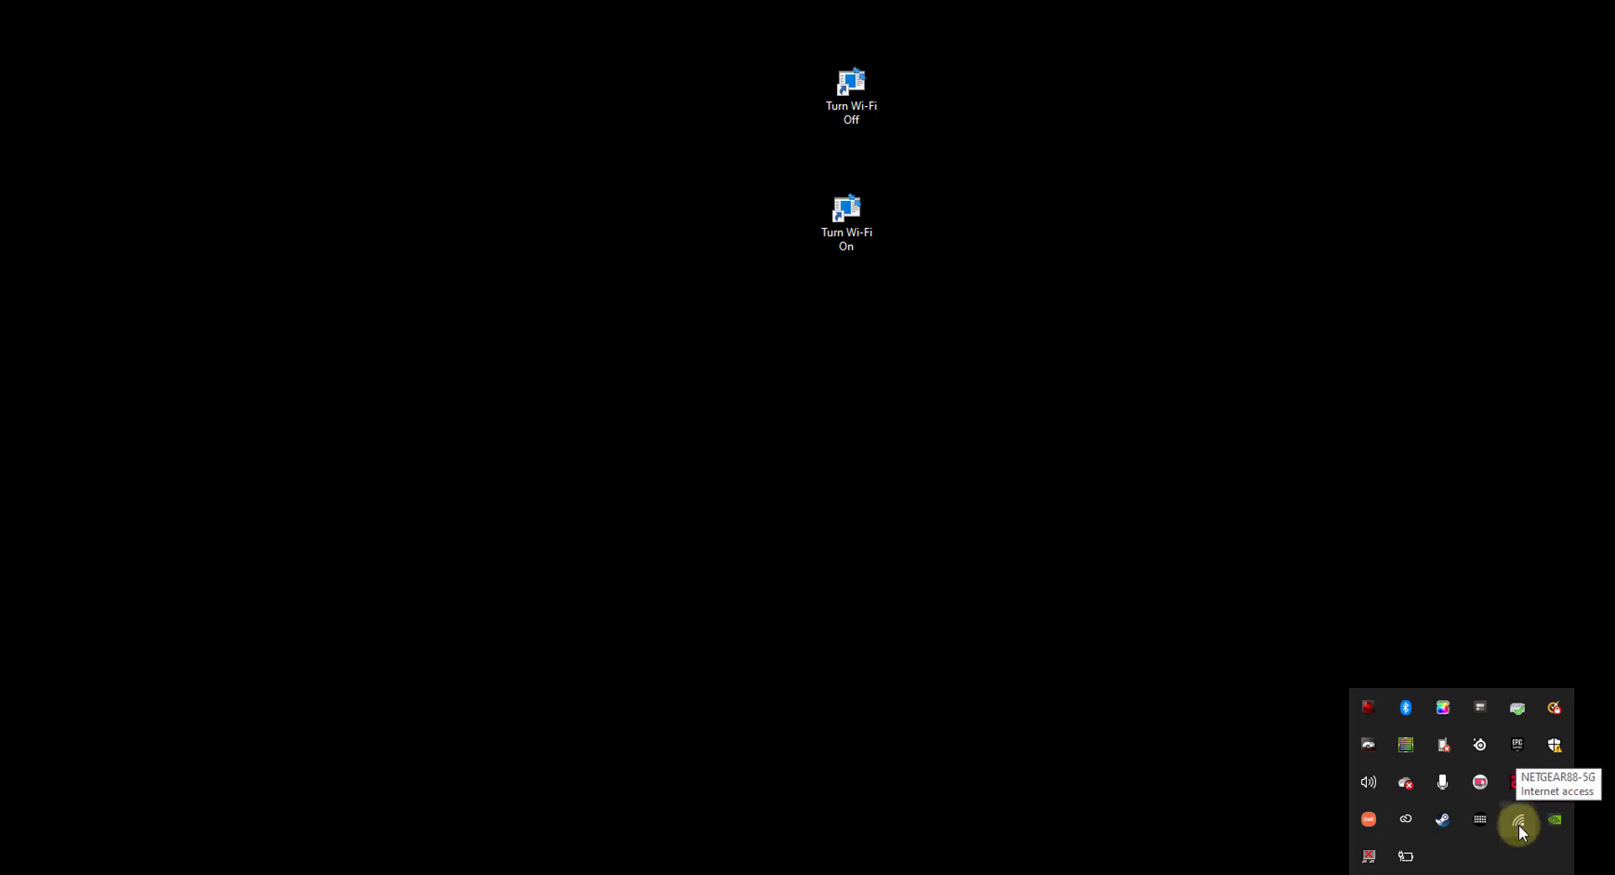
click(855, 105)
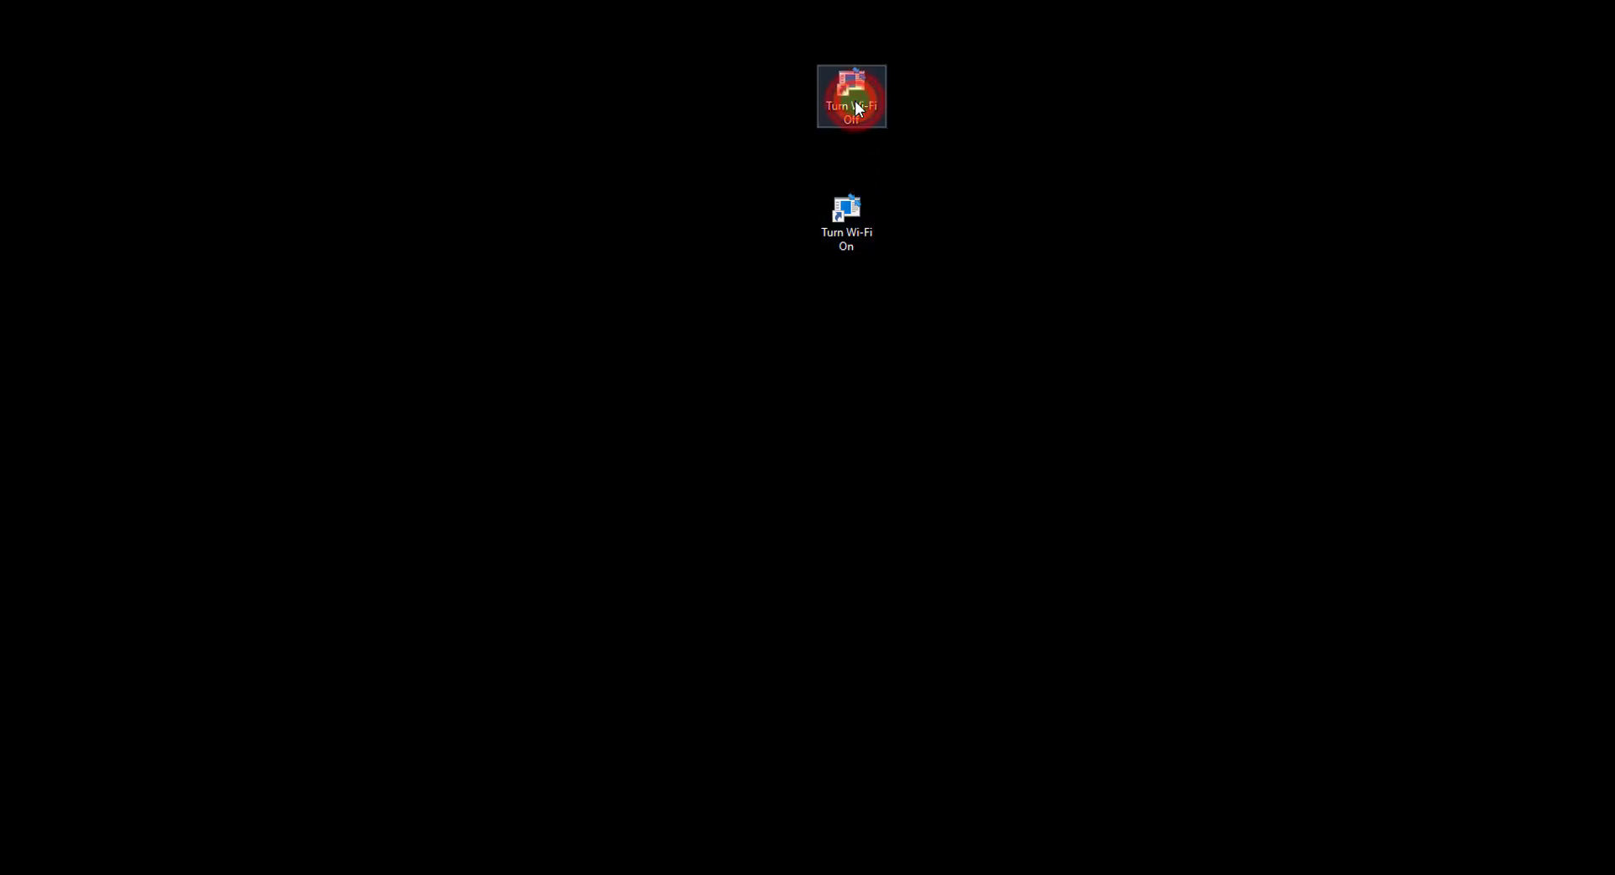
click(1461, 873)
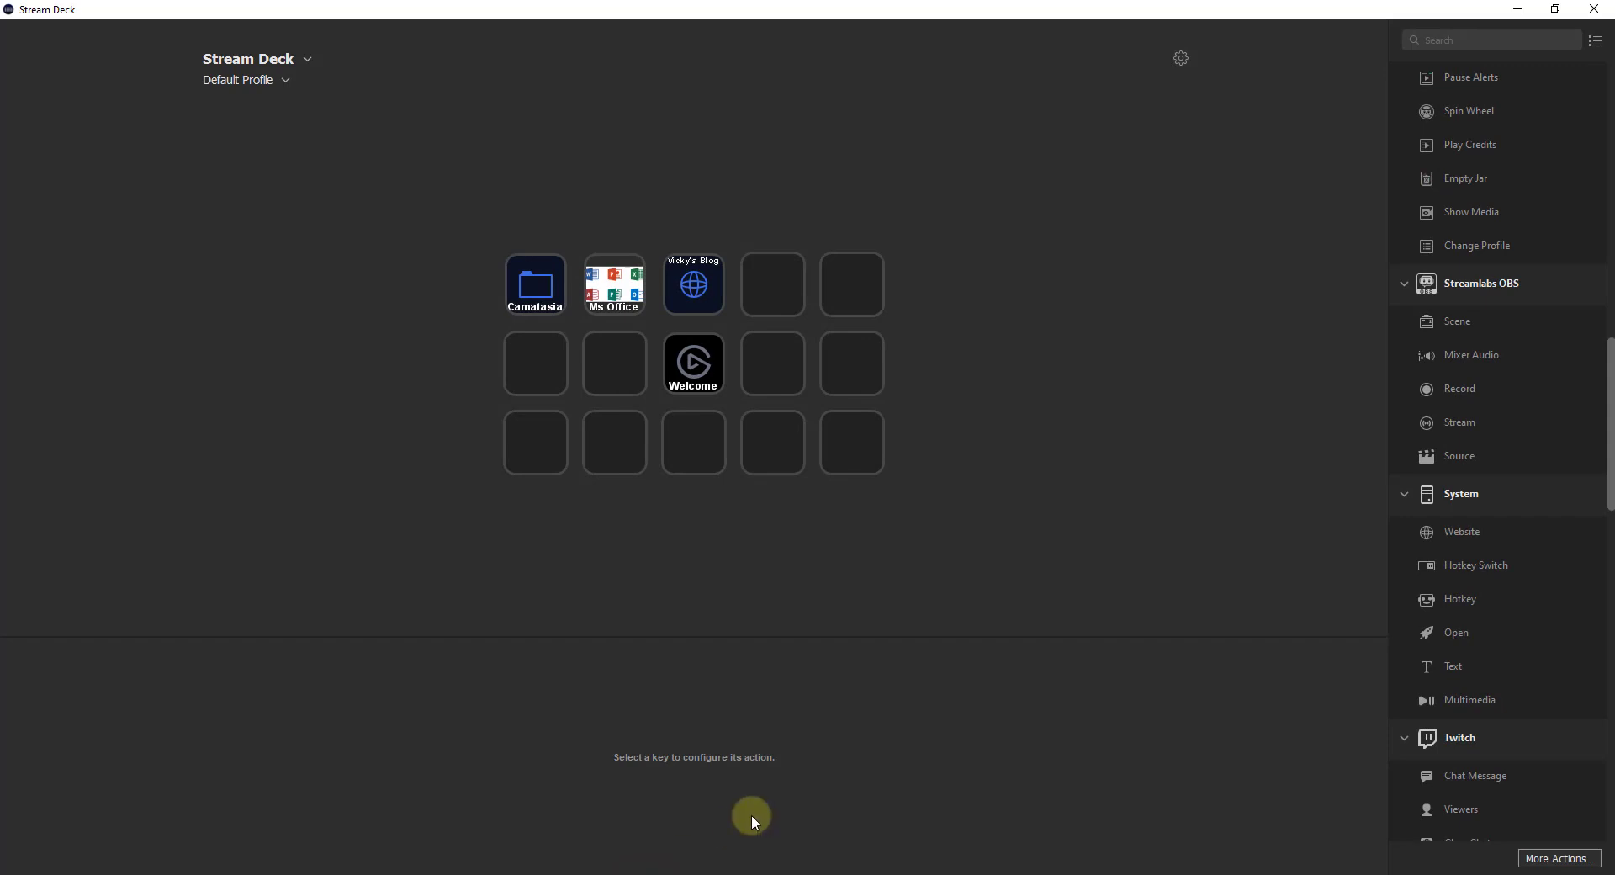
- Place the System Open action on the empty row 2, column 1 key
click(537, 365)
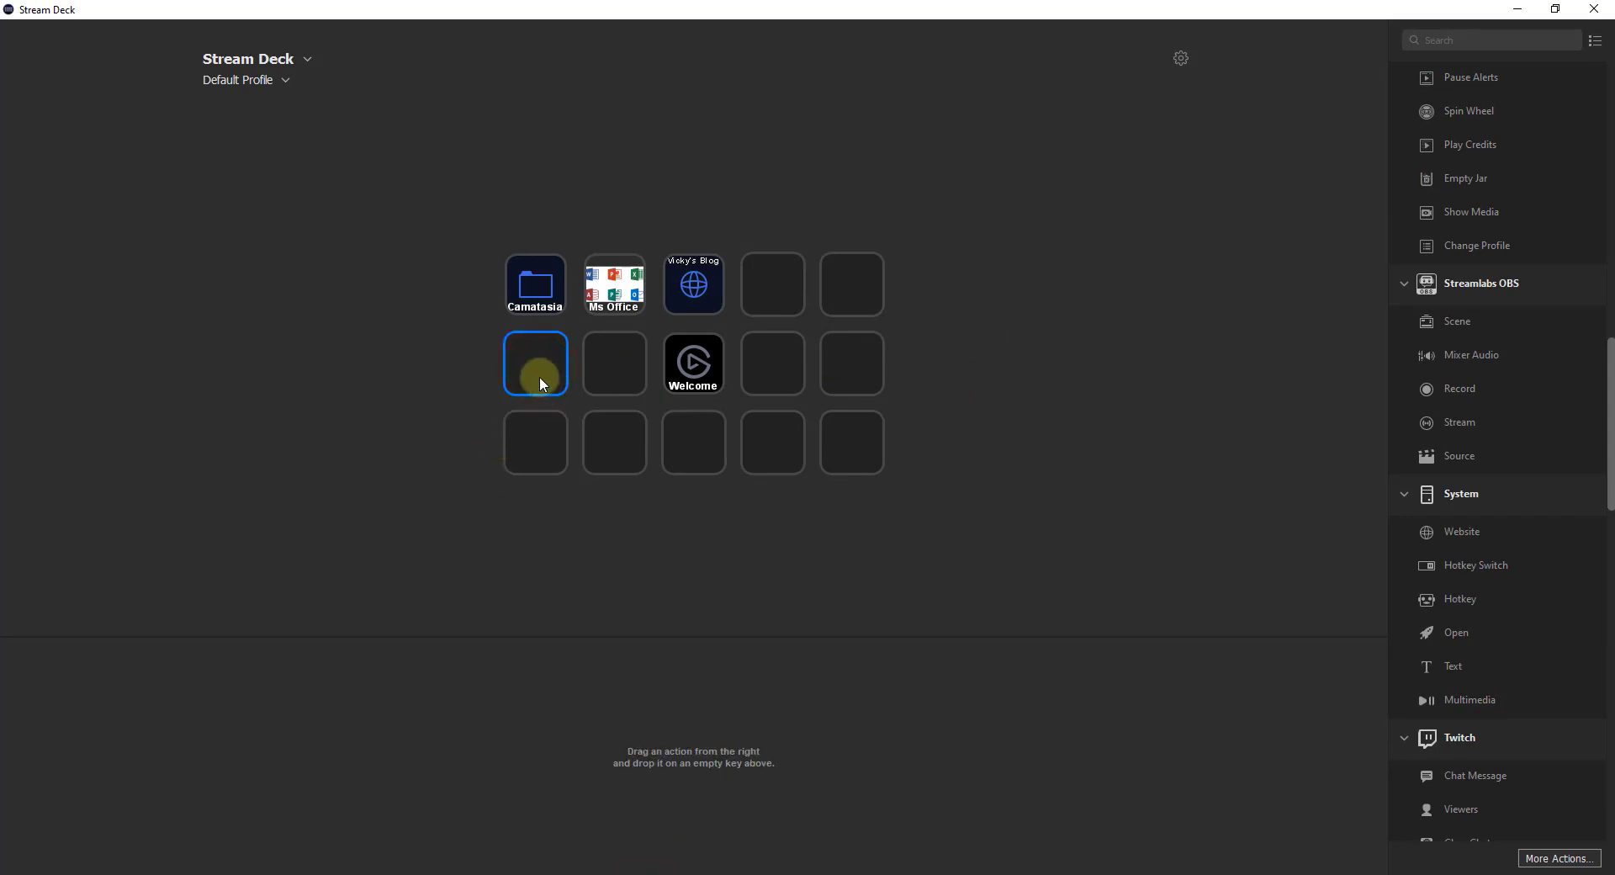
click(1607, 388)
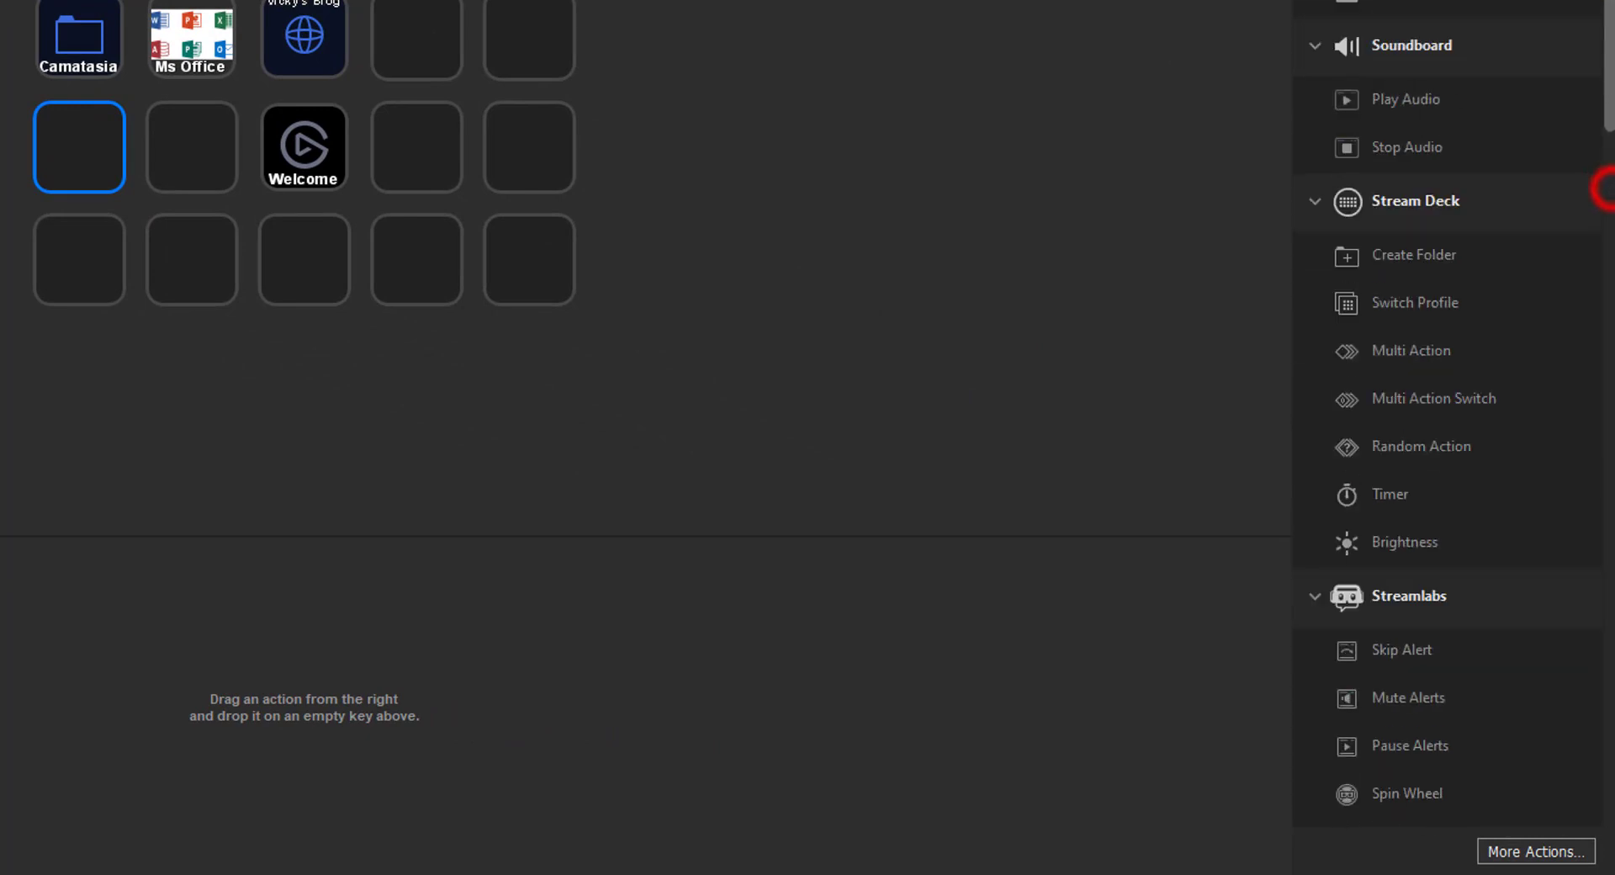
scroll(1597, 169, down, 10)
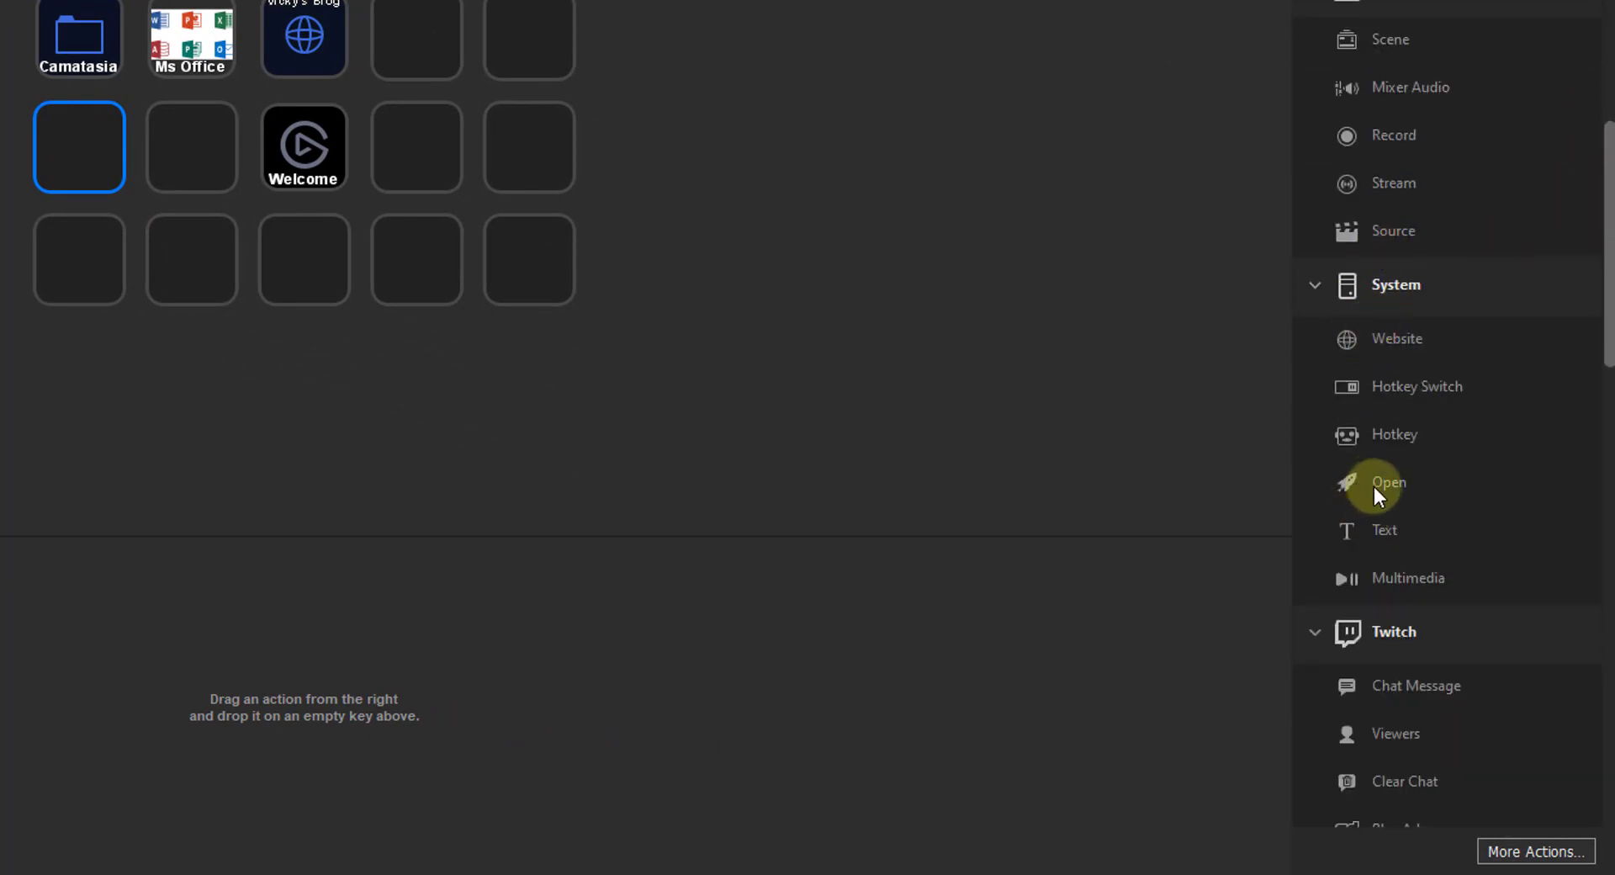
drag(1375, 486, 100, 133)
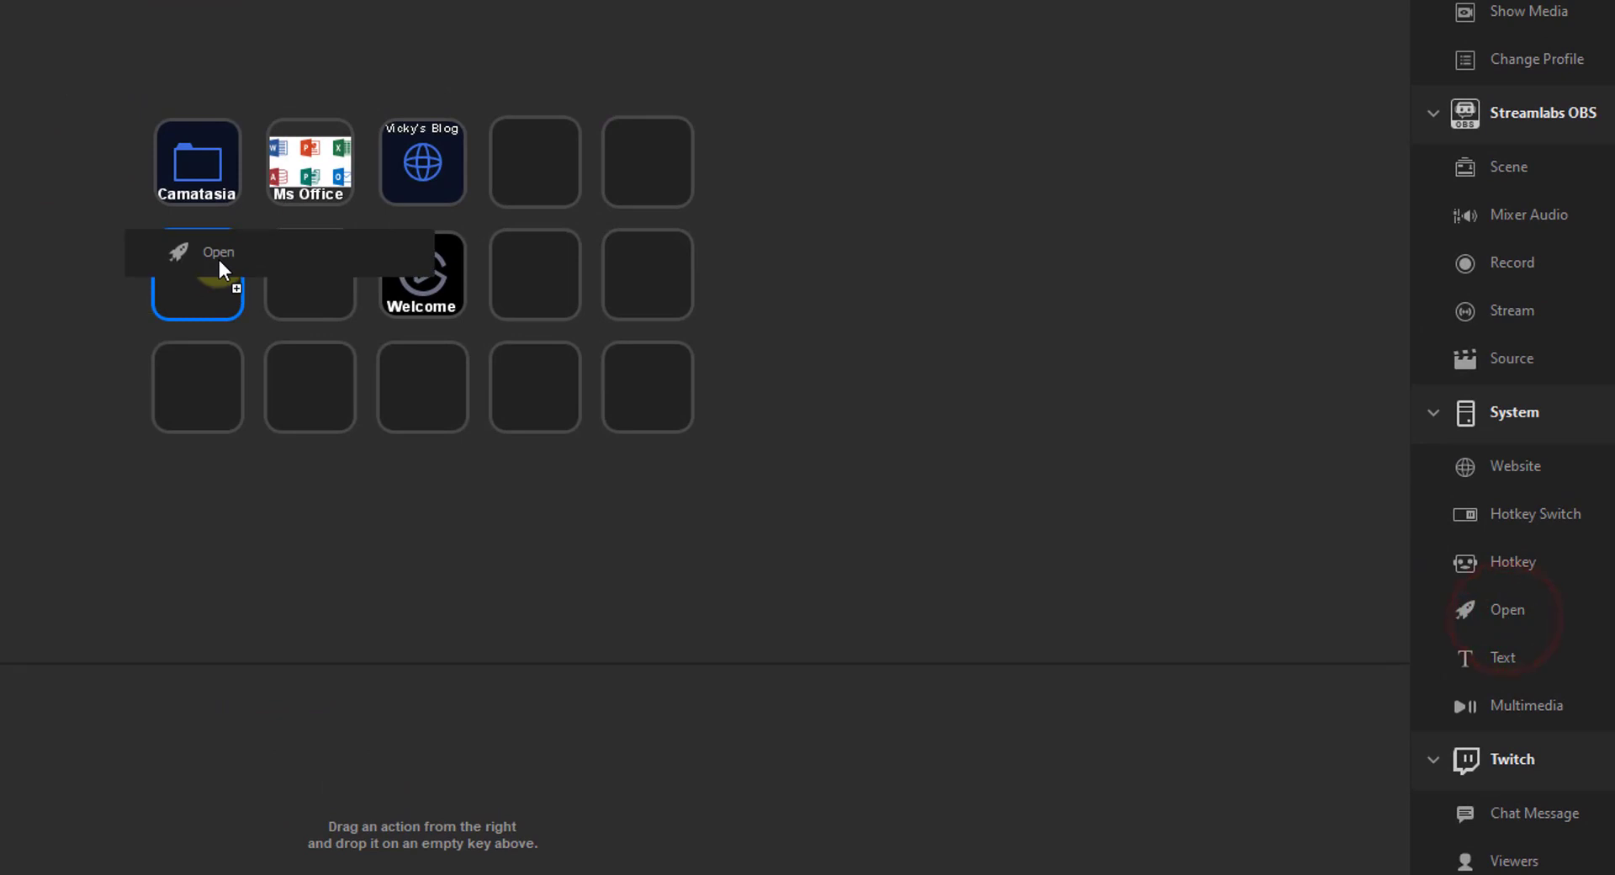
drag(219, 260, 199, 289)
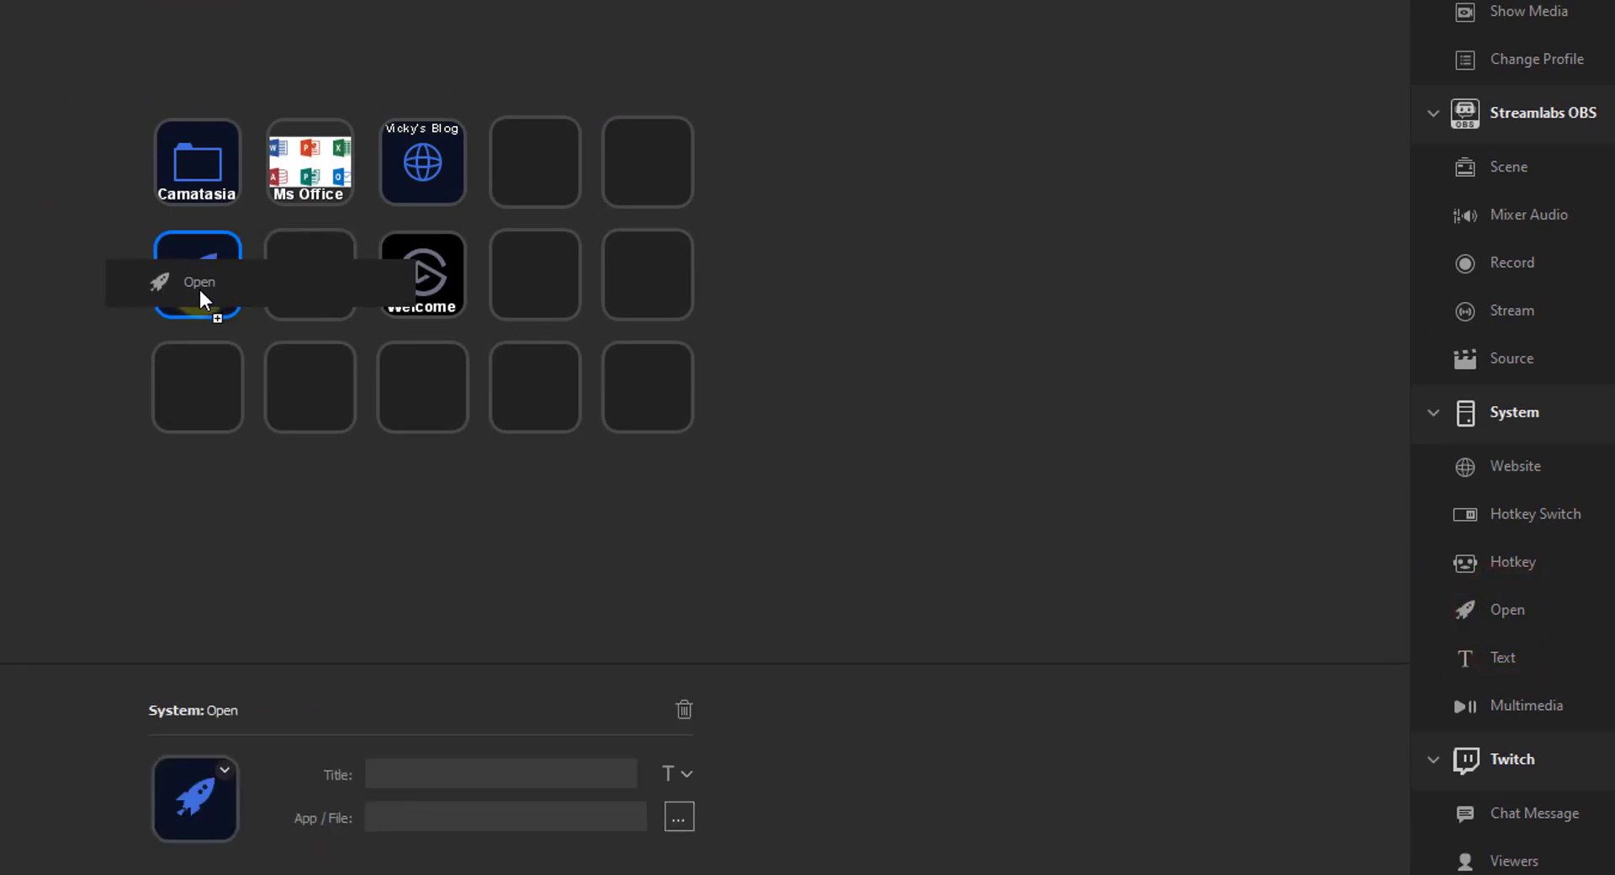
click(458, 825)
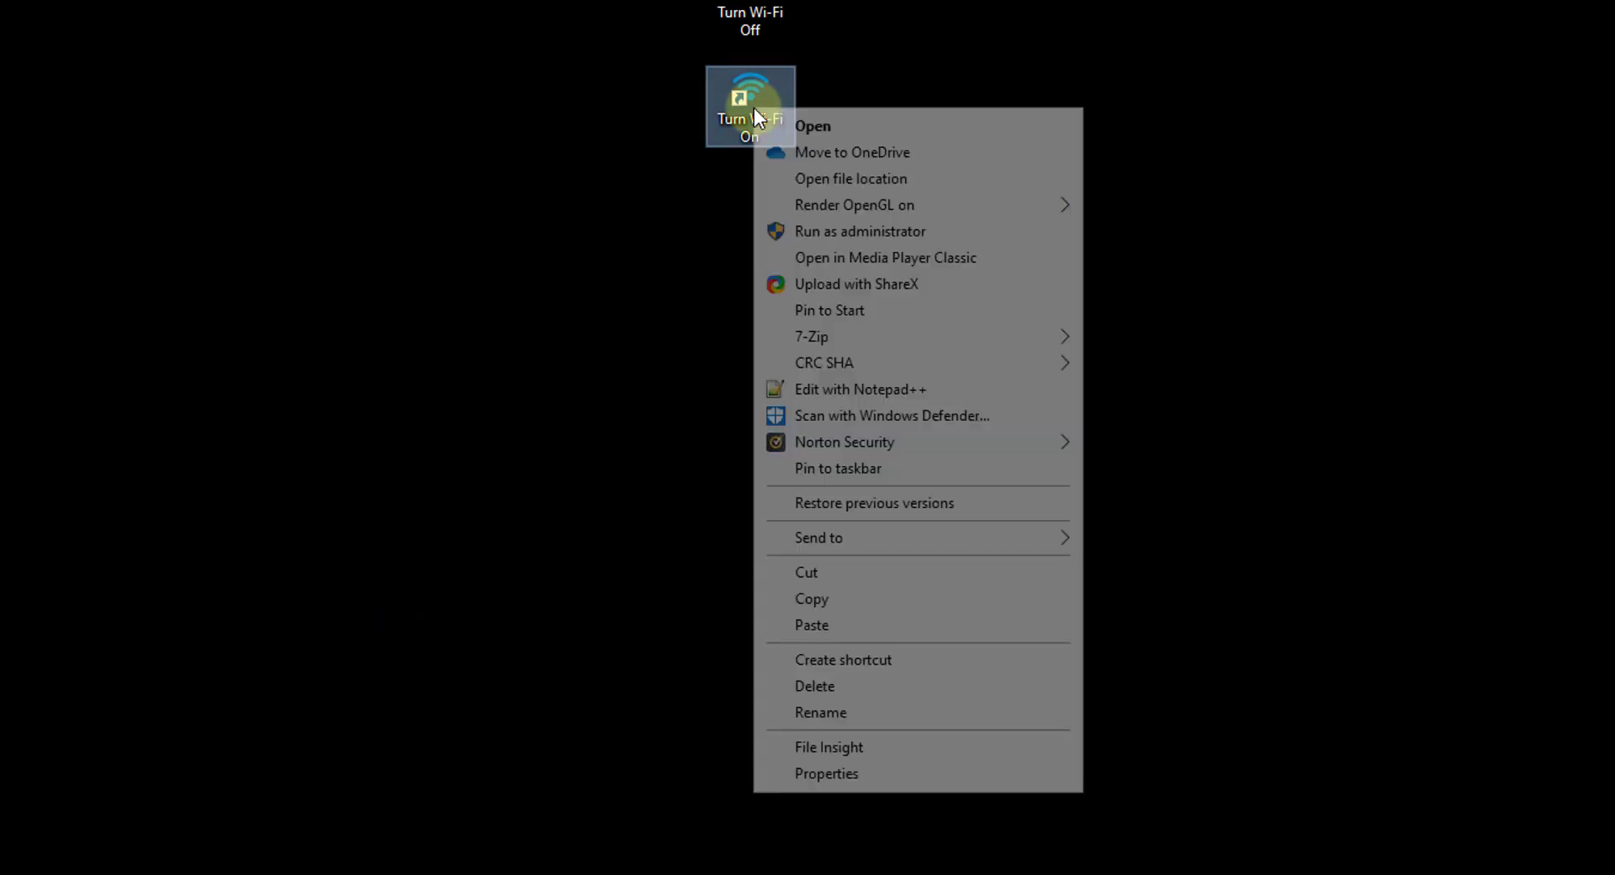
- Copy the netsh wlan connect target from the Turn Wi-Fi On shortcut's properties
click(880, 775)
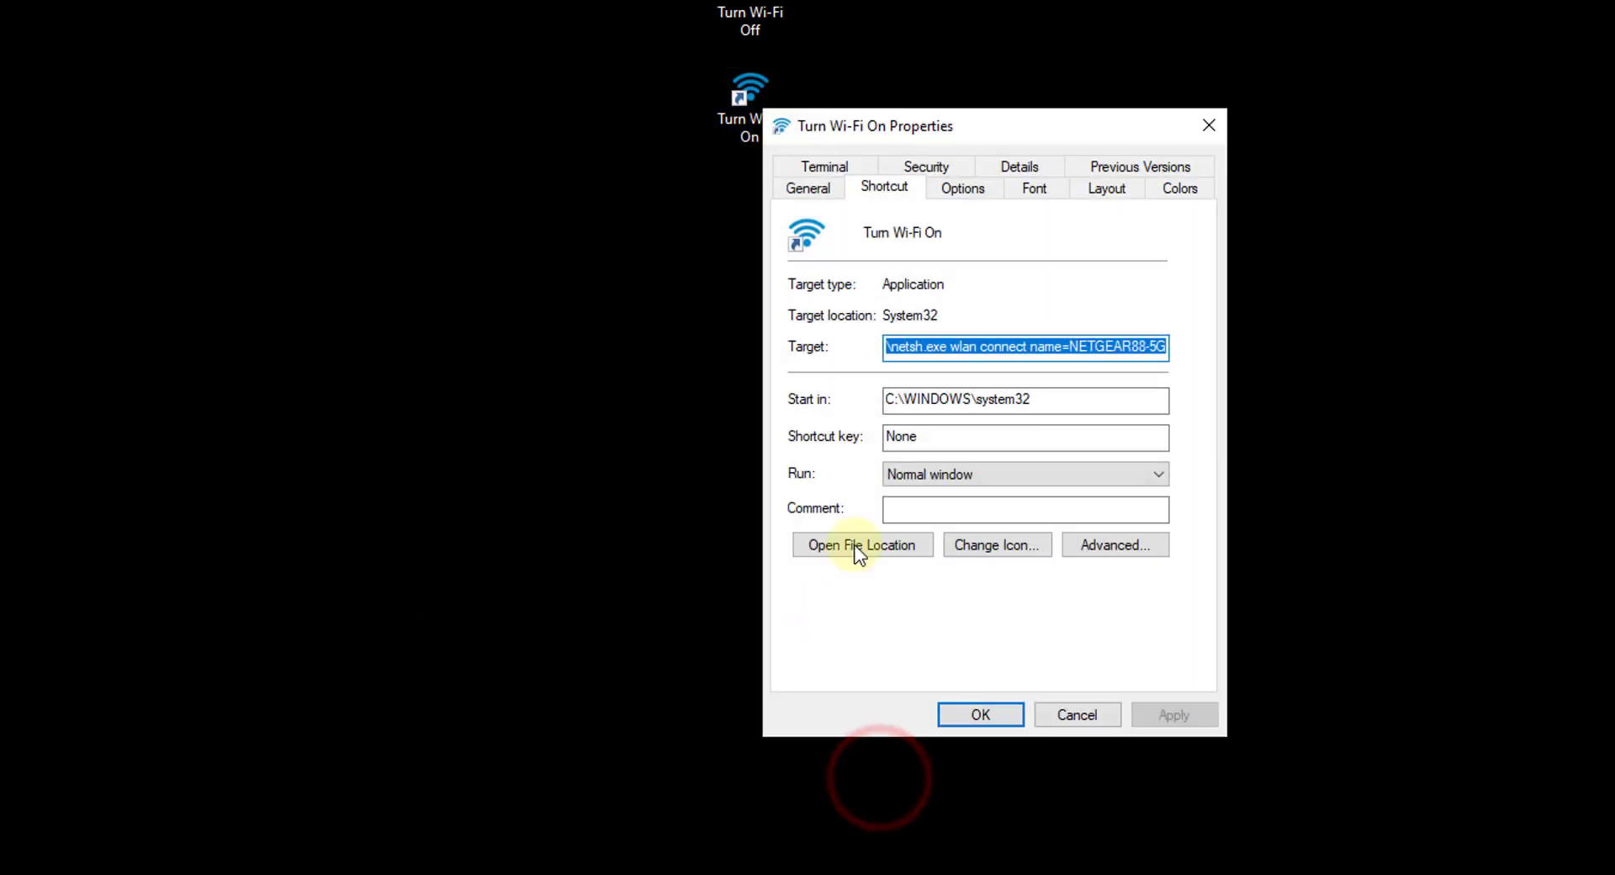
click(1071, 346)
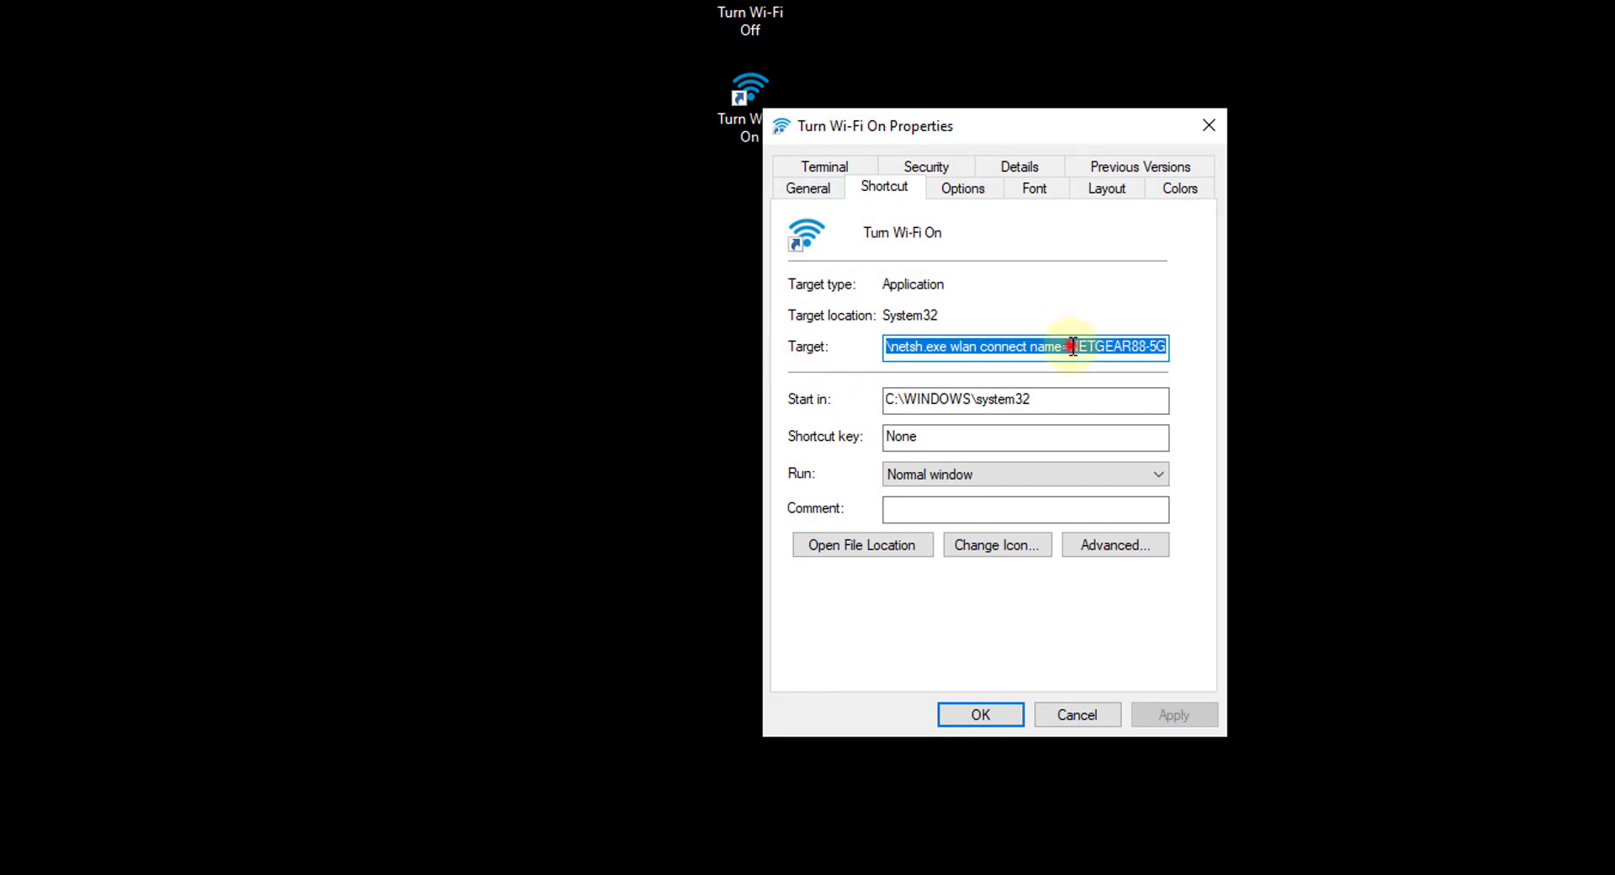
key(ctrl+a)
right_click(1072, 346)
click(1144, 427)
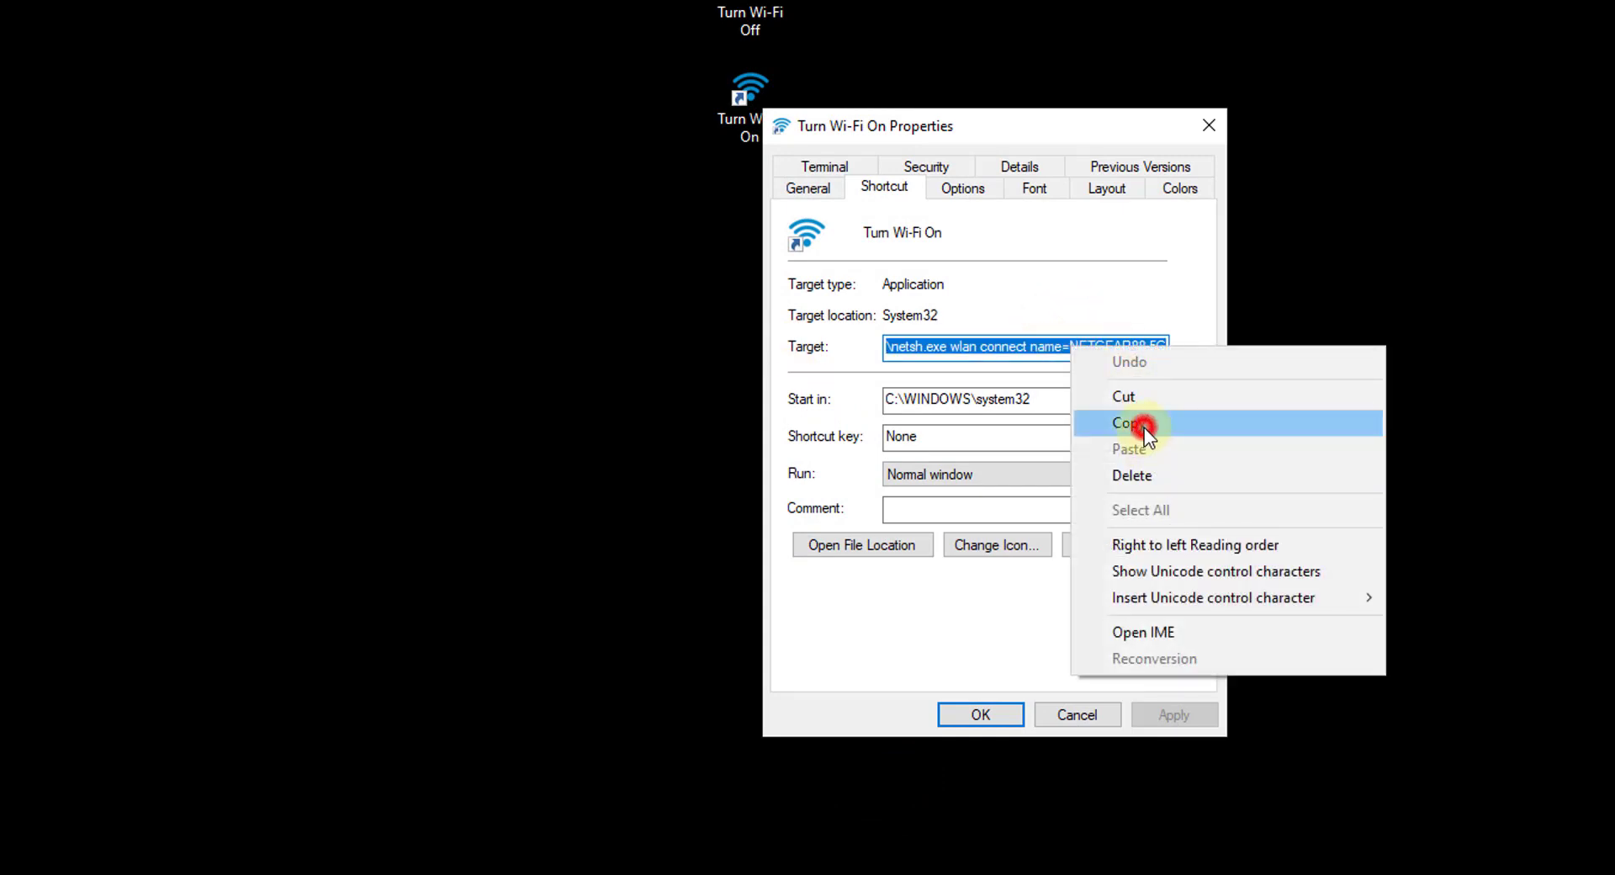
click(1111, 721)
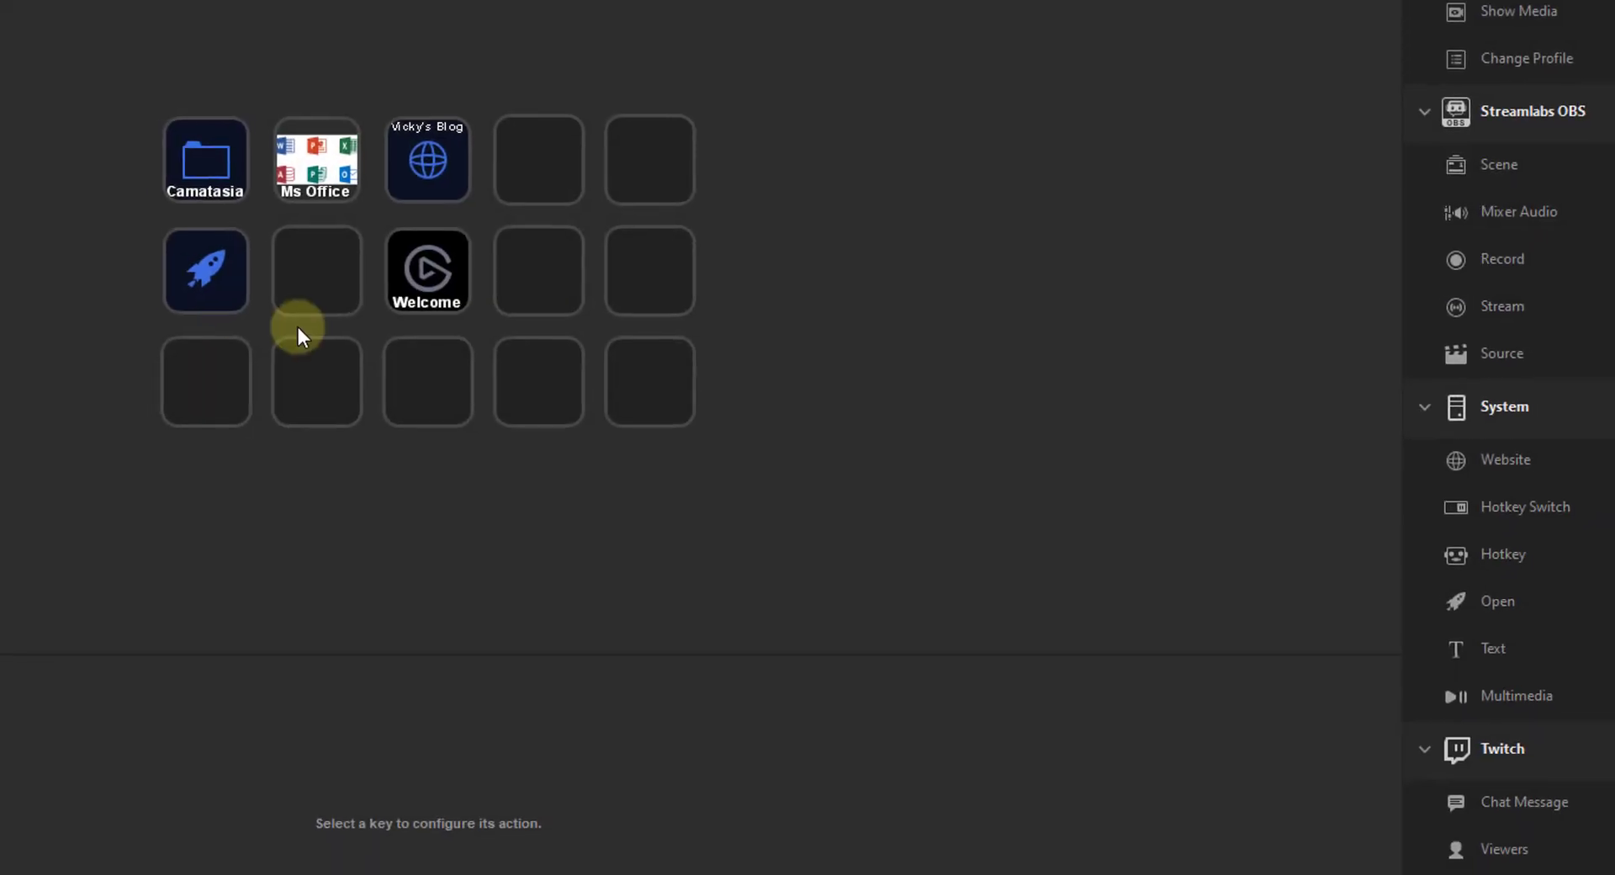
- Paste the connect command into the Open key's App/File and title it 'Wi-Fi On'
click(266, 245)
click(504, 728)
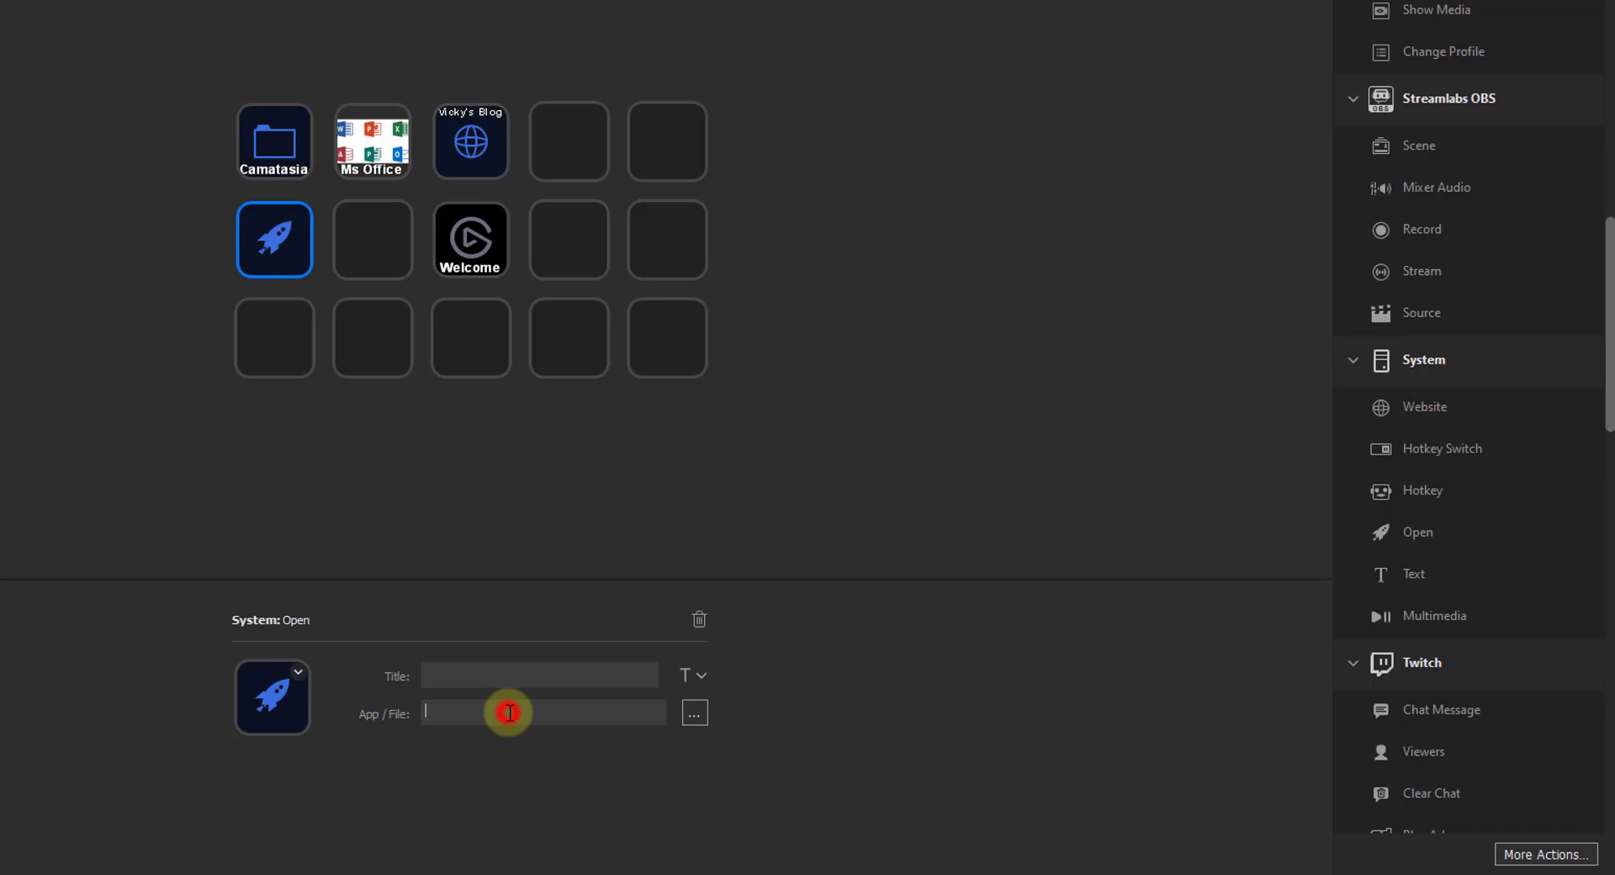
right_click(510, 712)
click(573, 804)
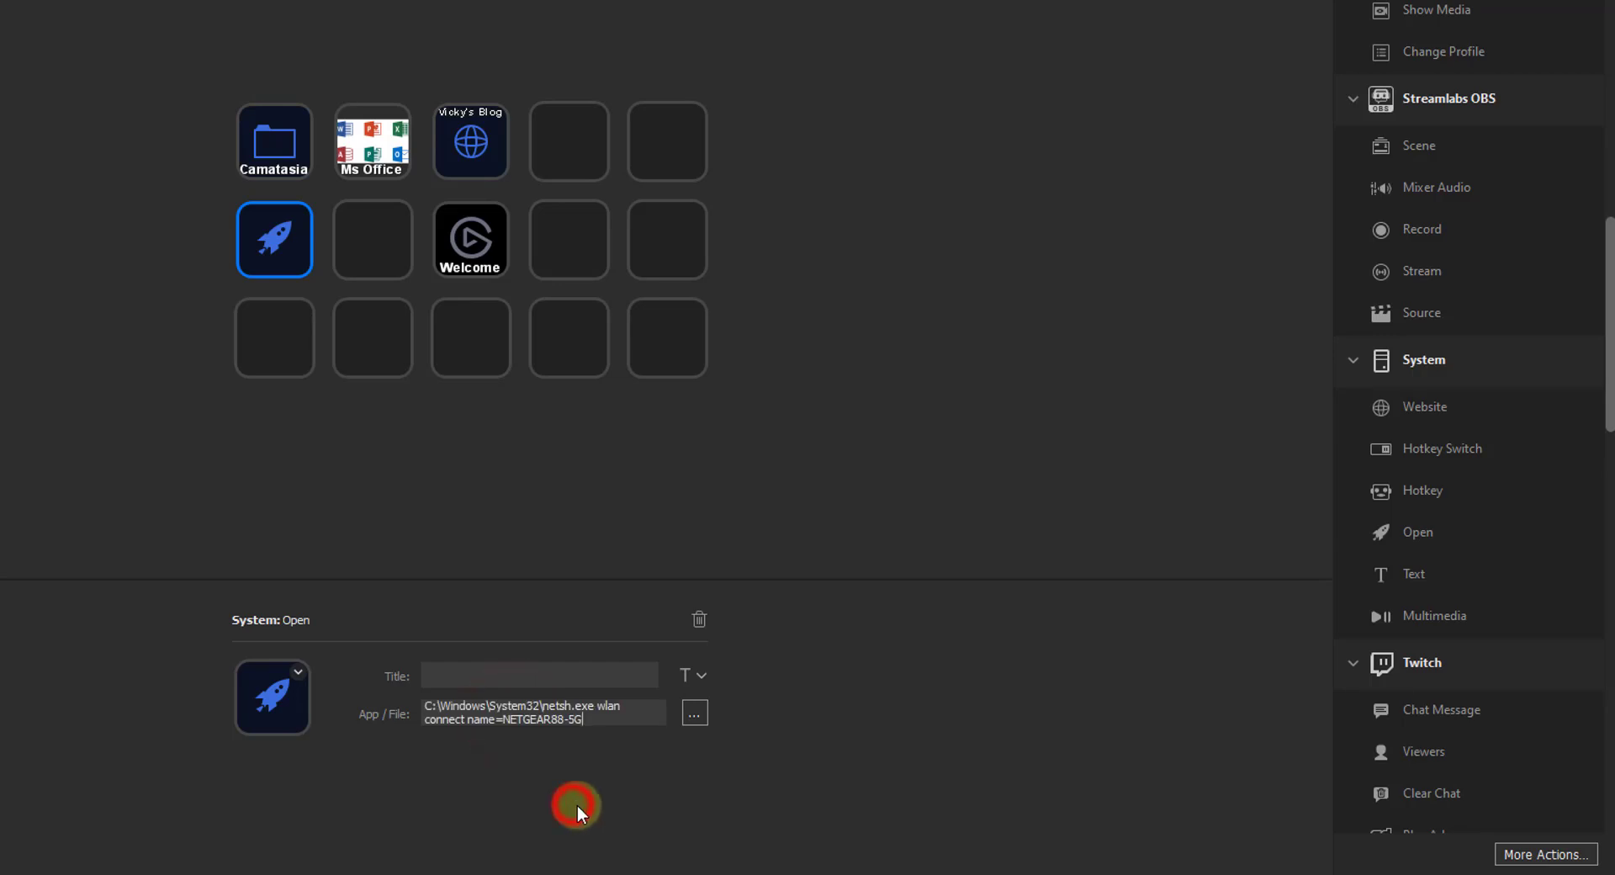
click(487, 681)
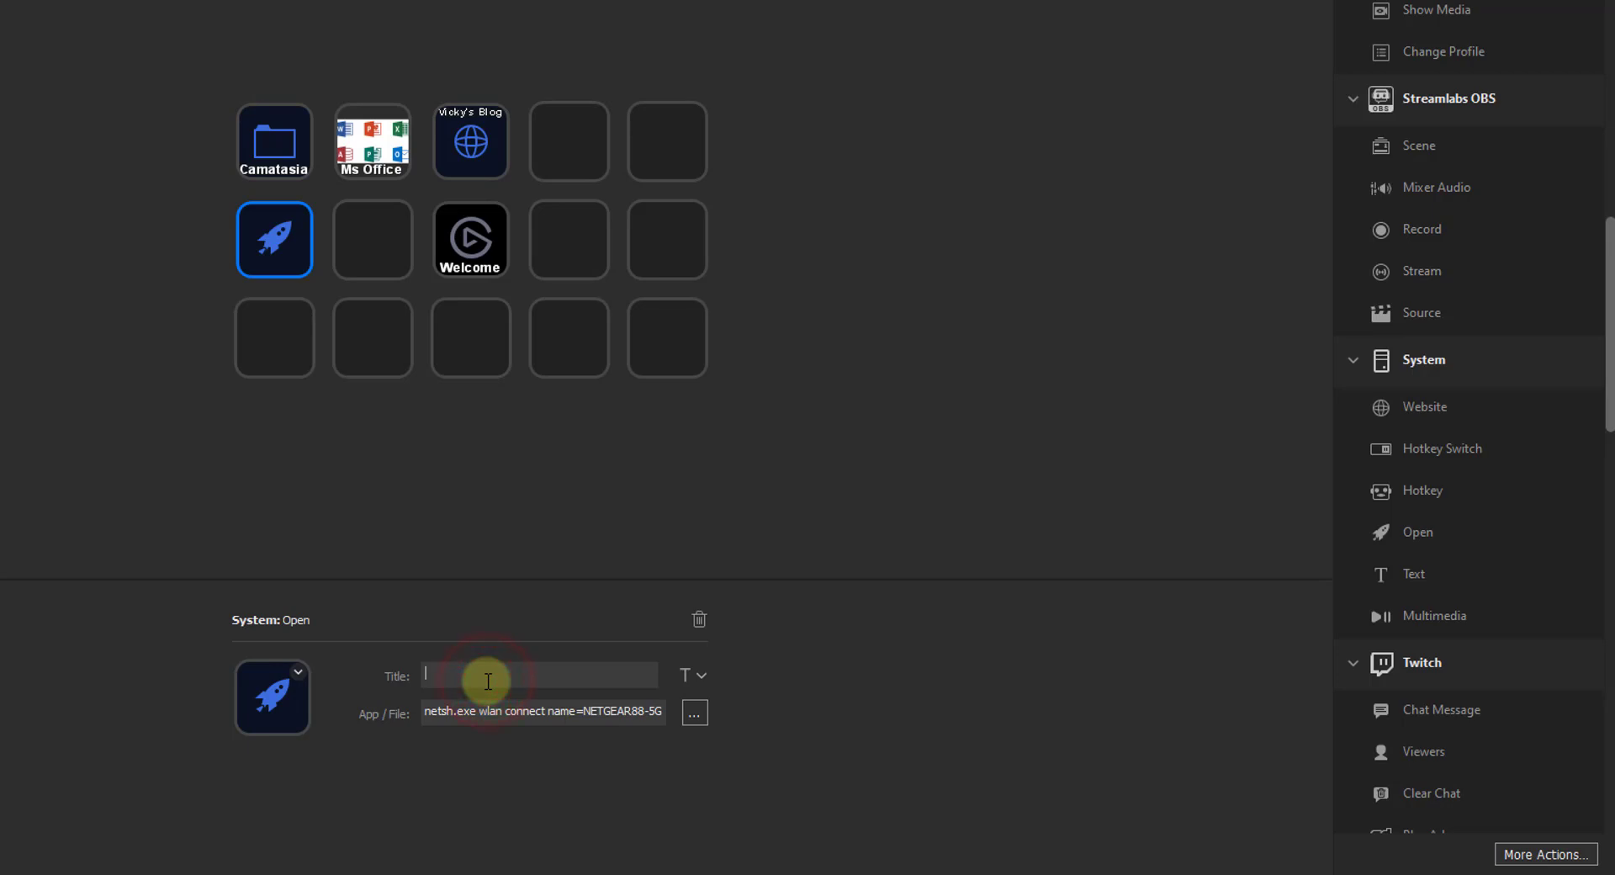
text(Wi-Fi On)
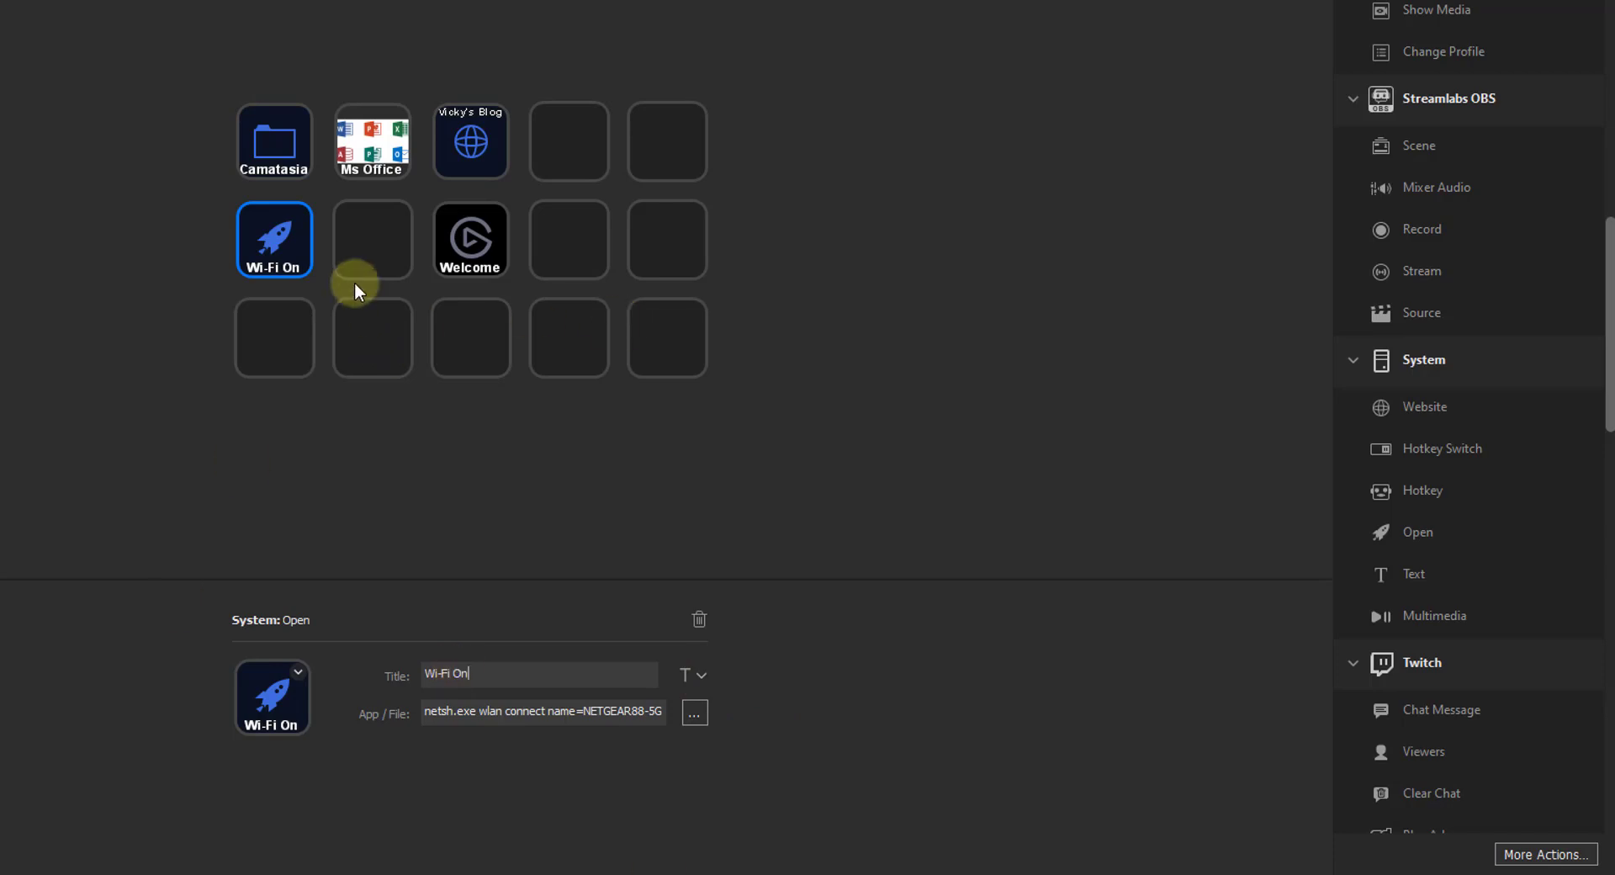
click(366, 239)
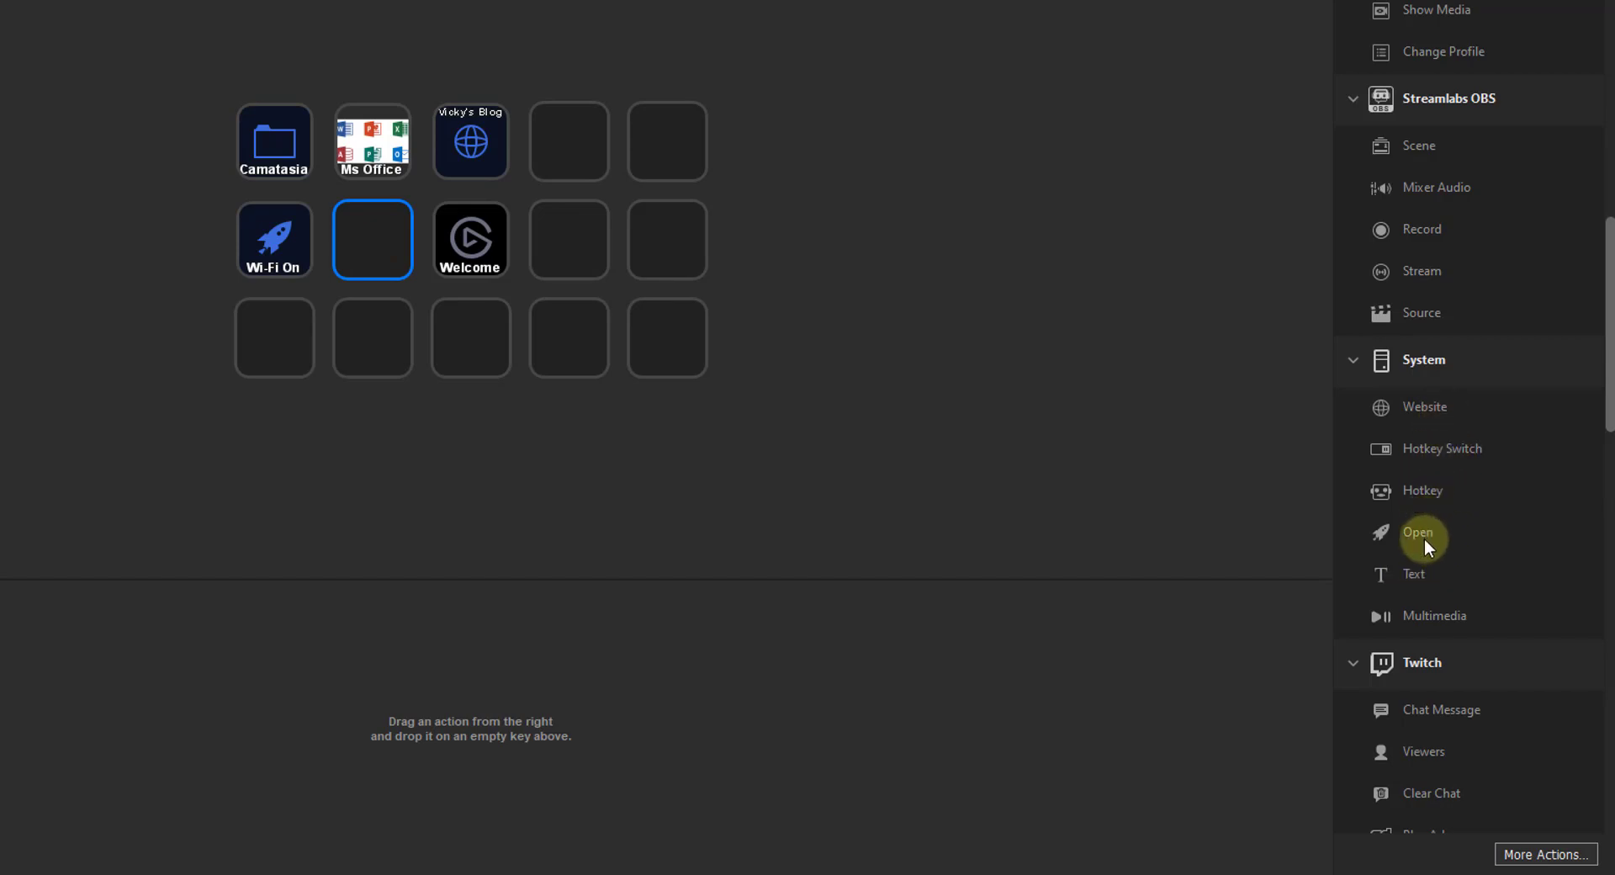
- Add an Open action to the next key and copy Turn Wi-Fi Off's disconnect target
drag(1424, 542, 370, 246)
click(430, 679)
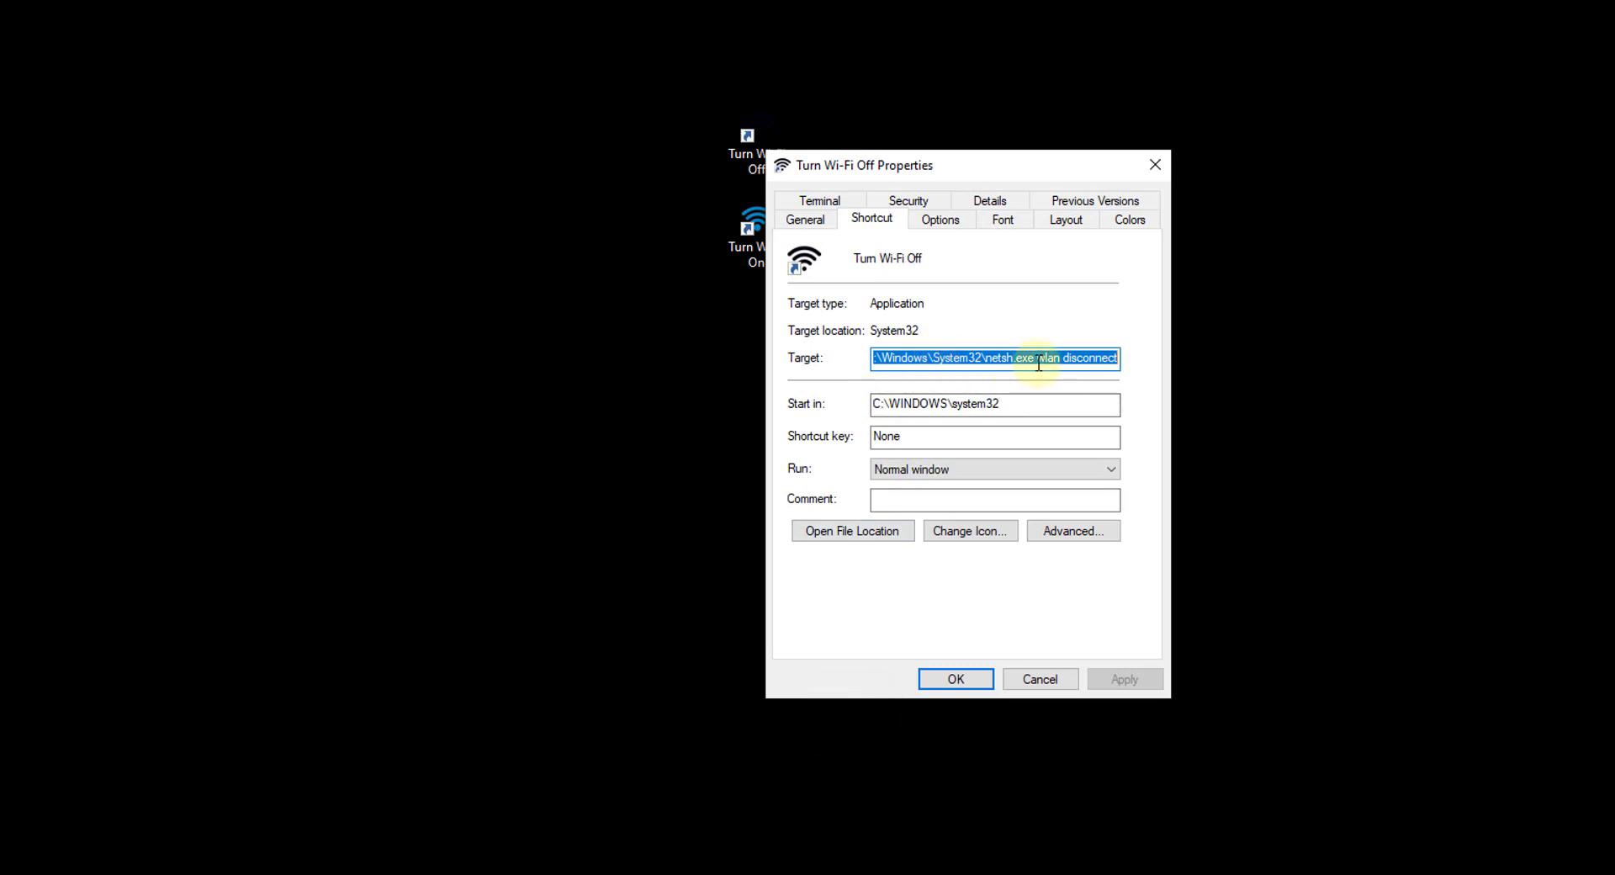
right_click(1038, 363)
click(1091, 435)
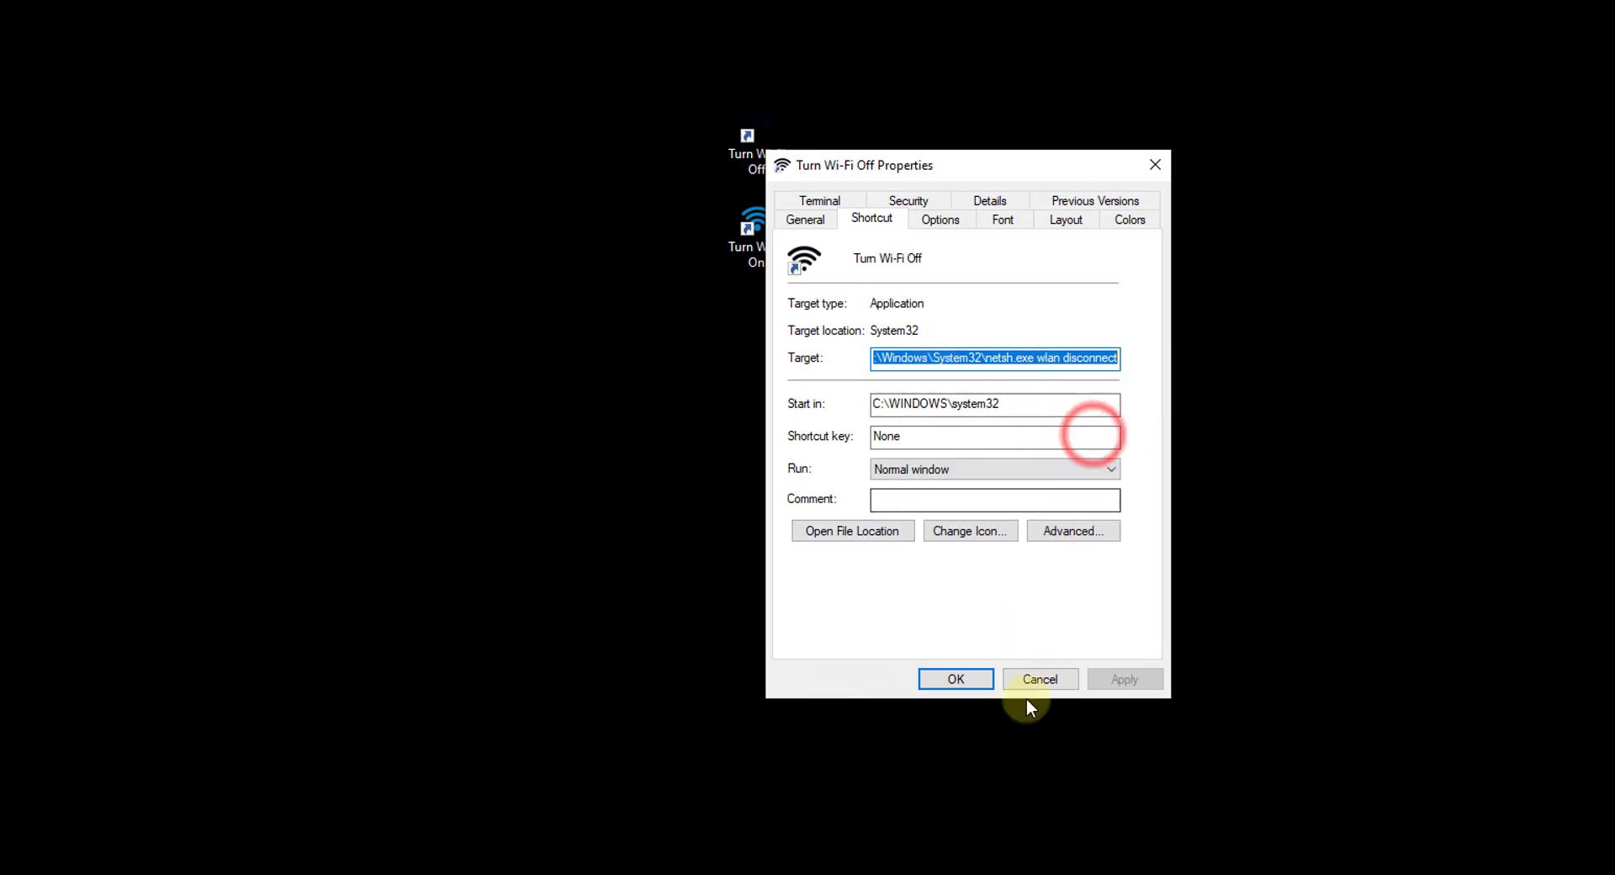
click(1039, 679)
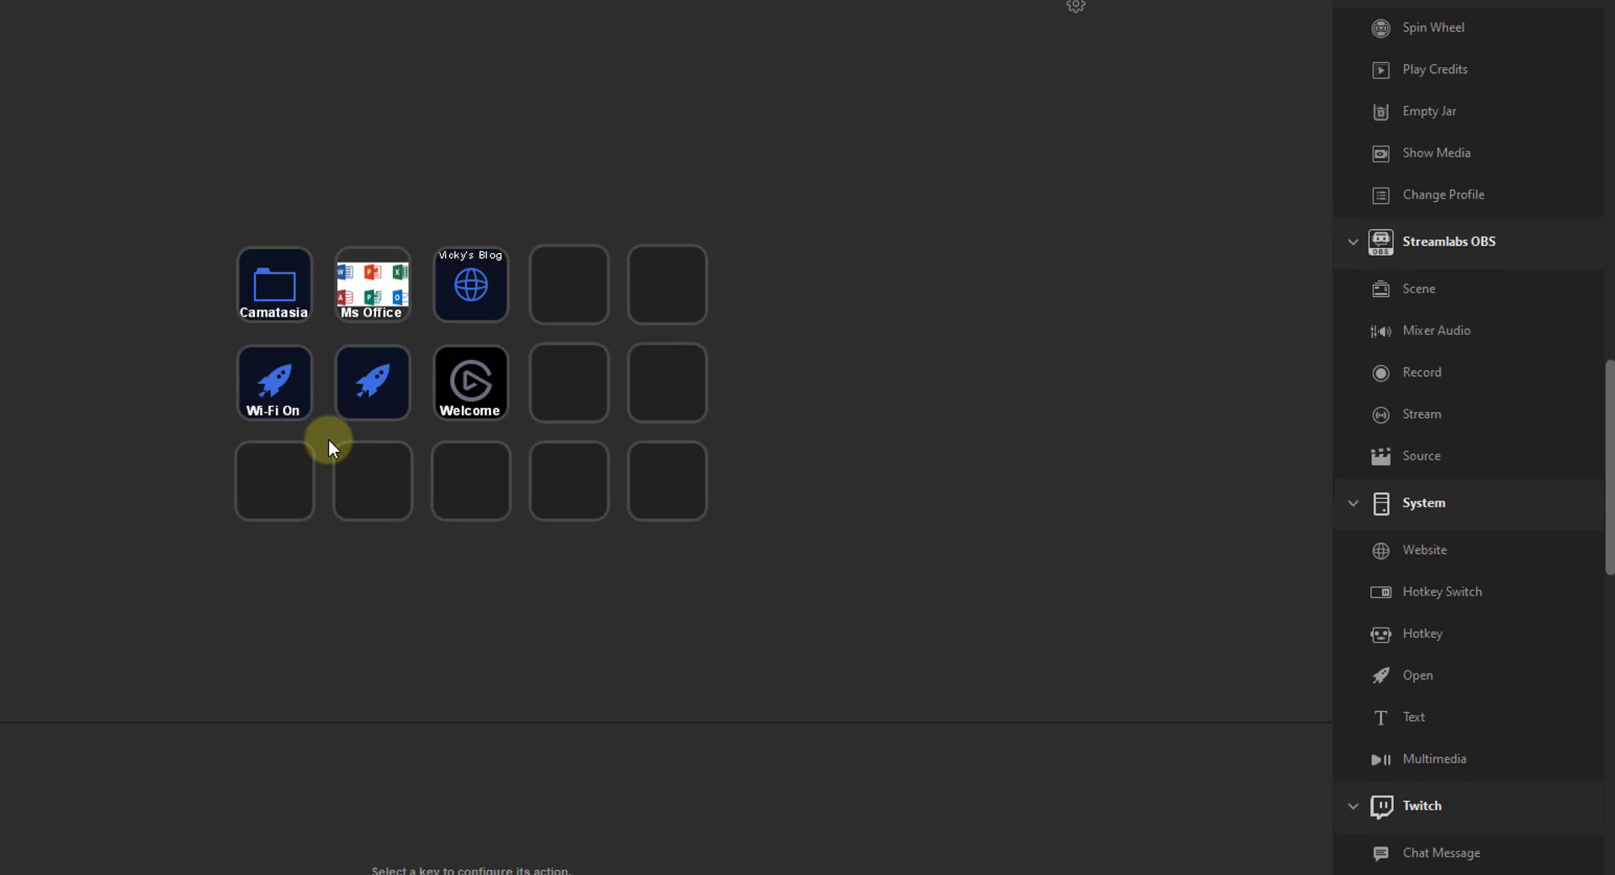
- Paste the netsh wlan disconnect command into App/File and title the key 'Wi-Fi Off'
click(380, 387)
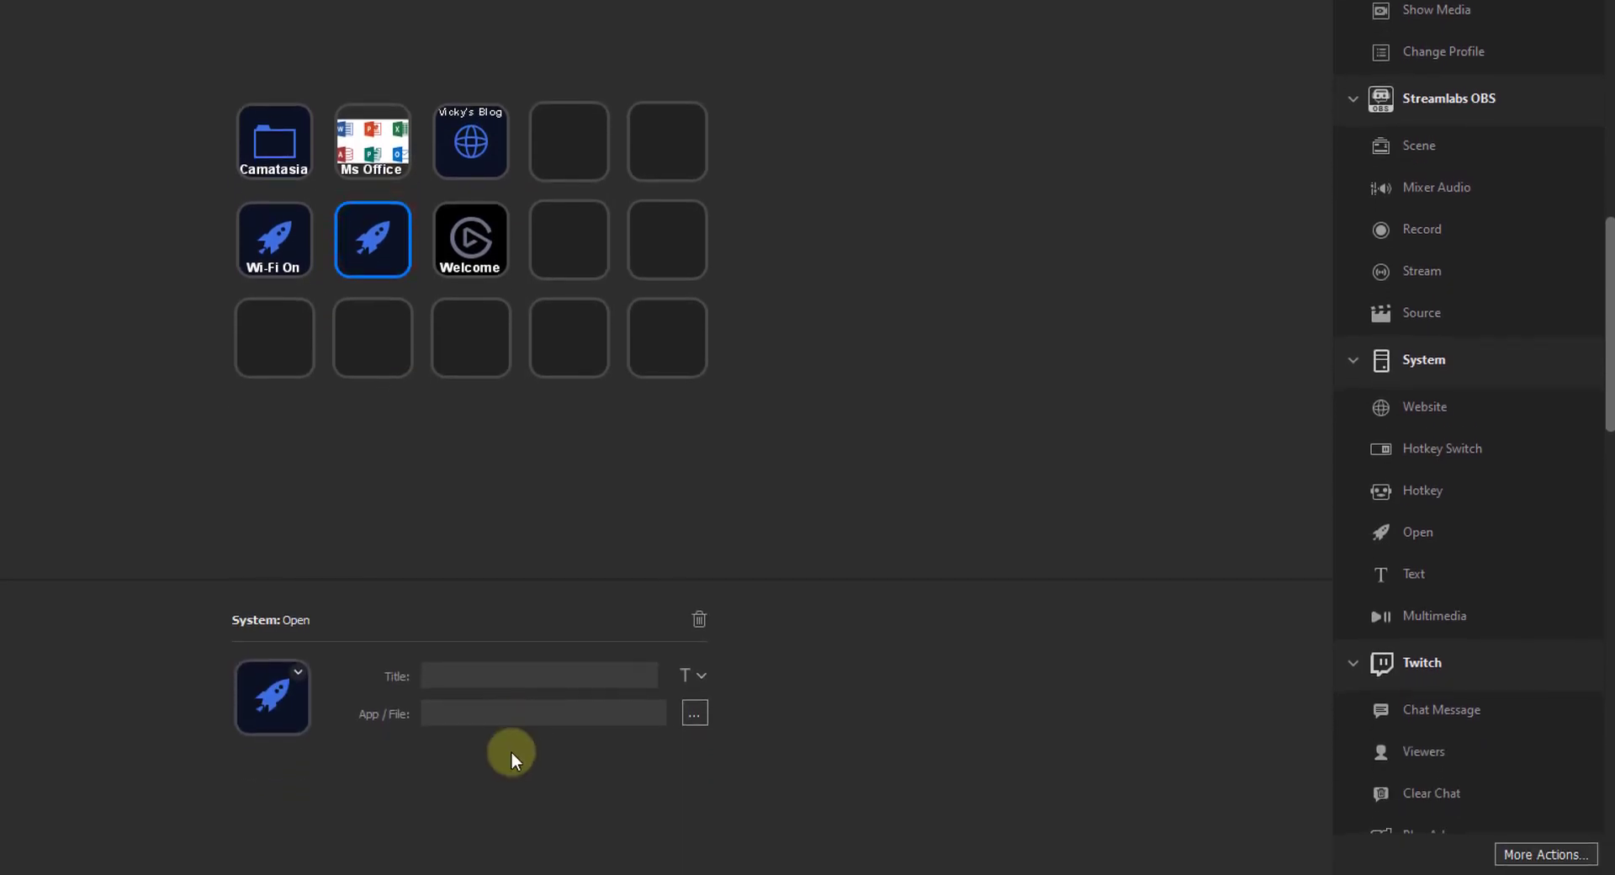
click(519, 850)
key(ctrl+v)
click(497, 674)
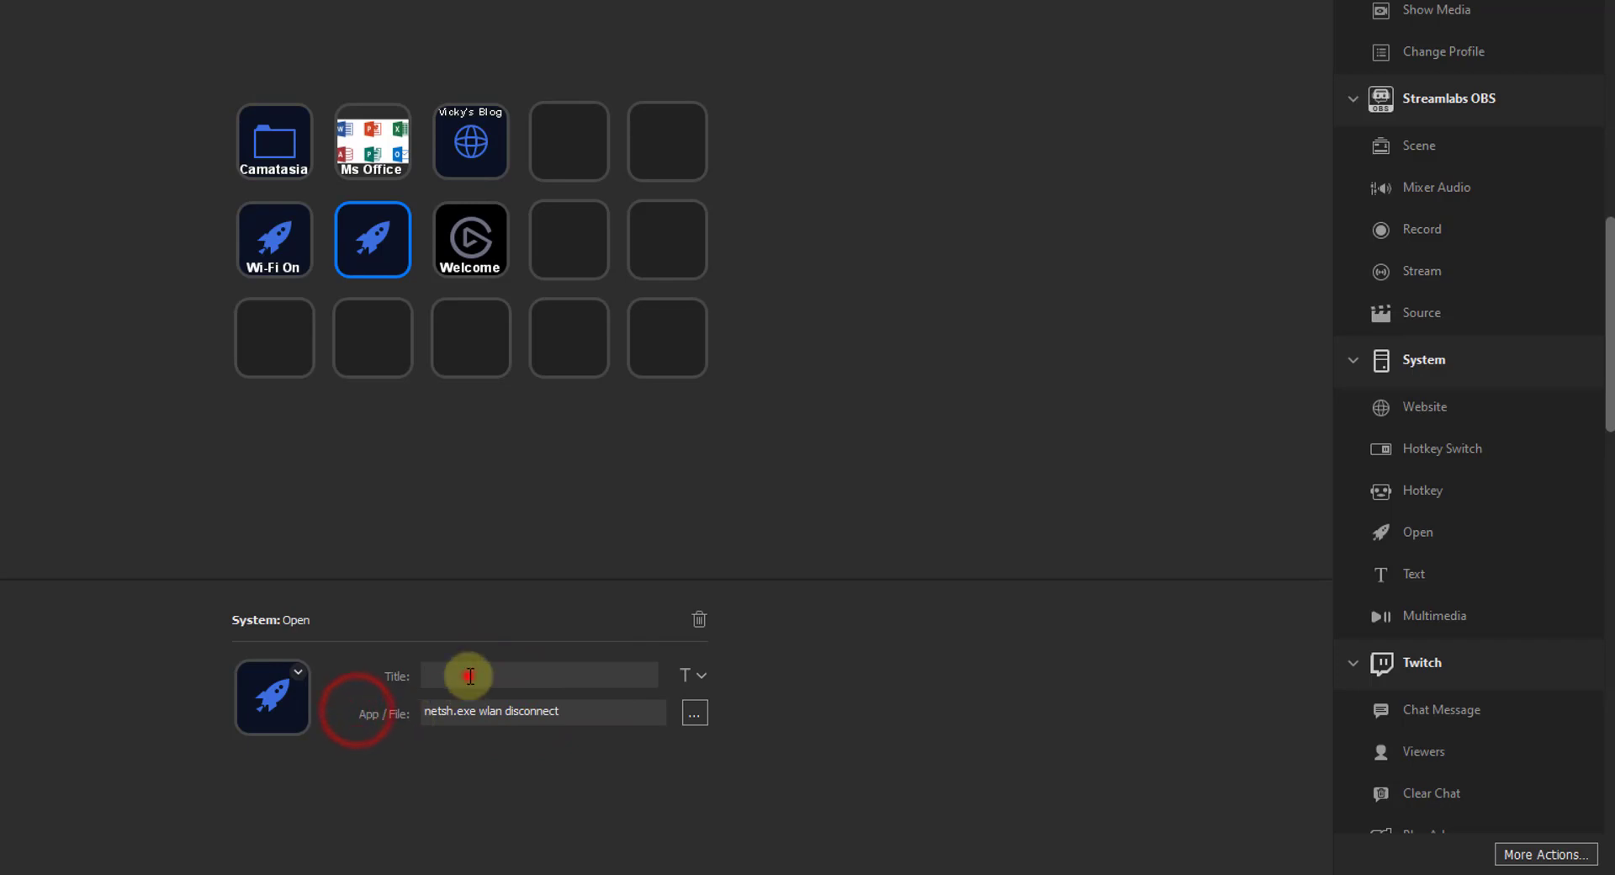
click(468, 673)
text(Wi-Fi Off)
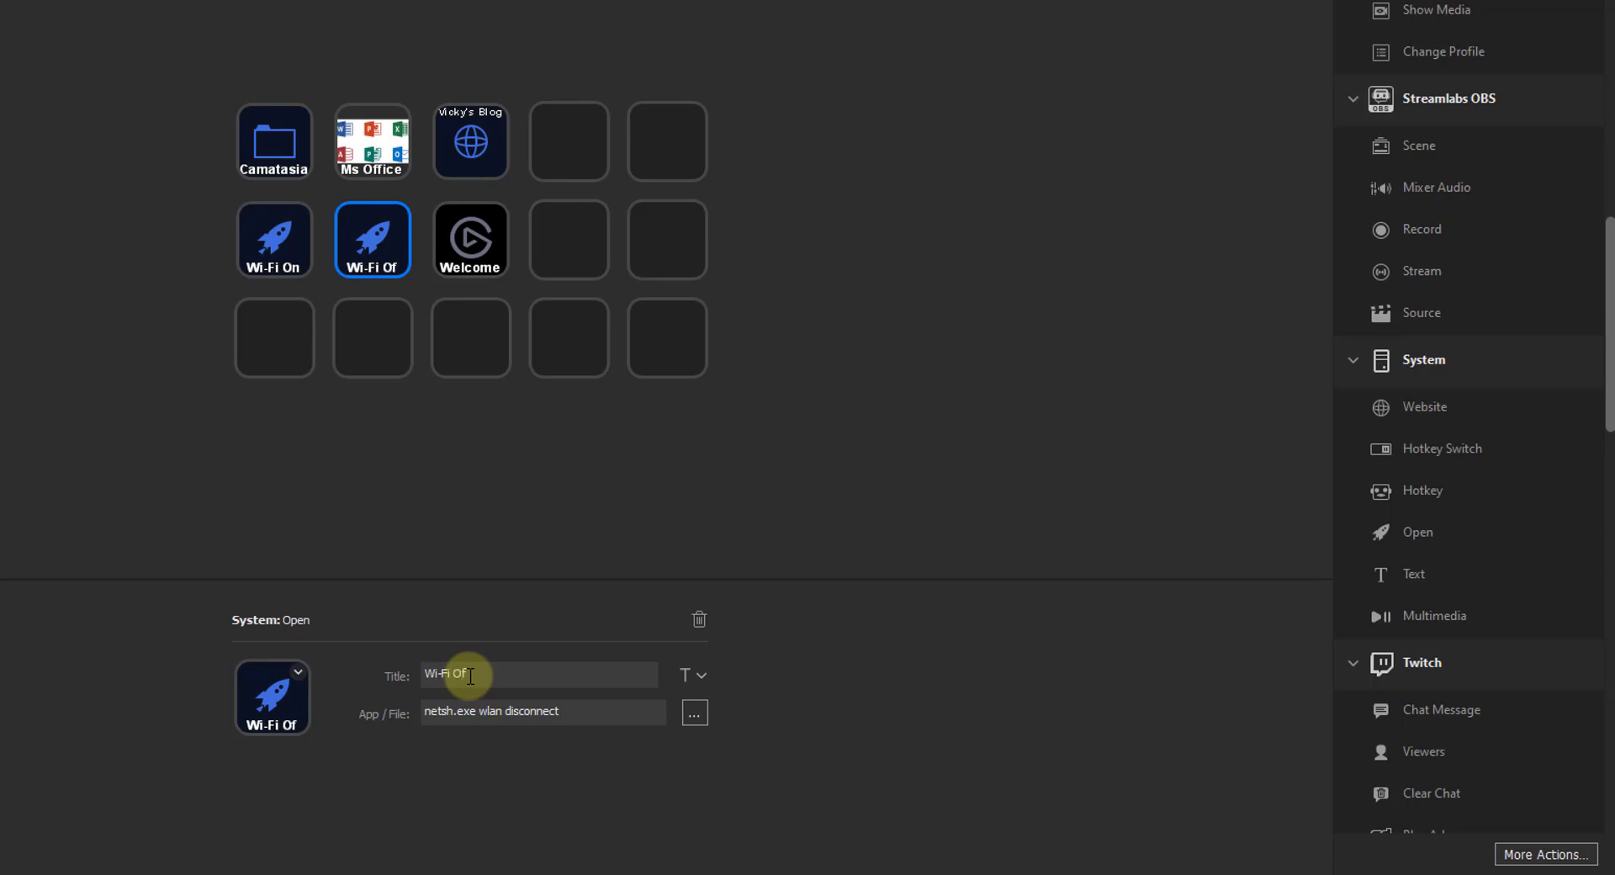
click(972, 562)
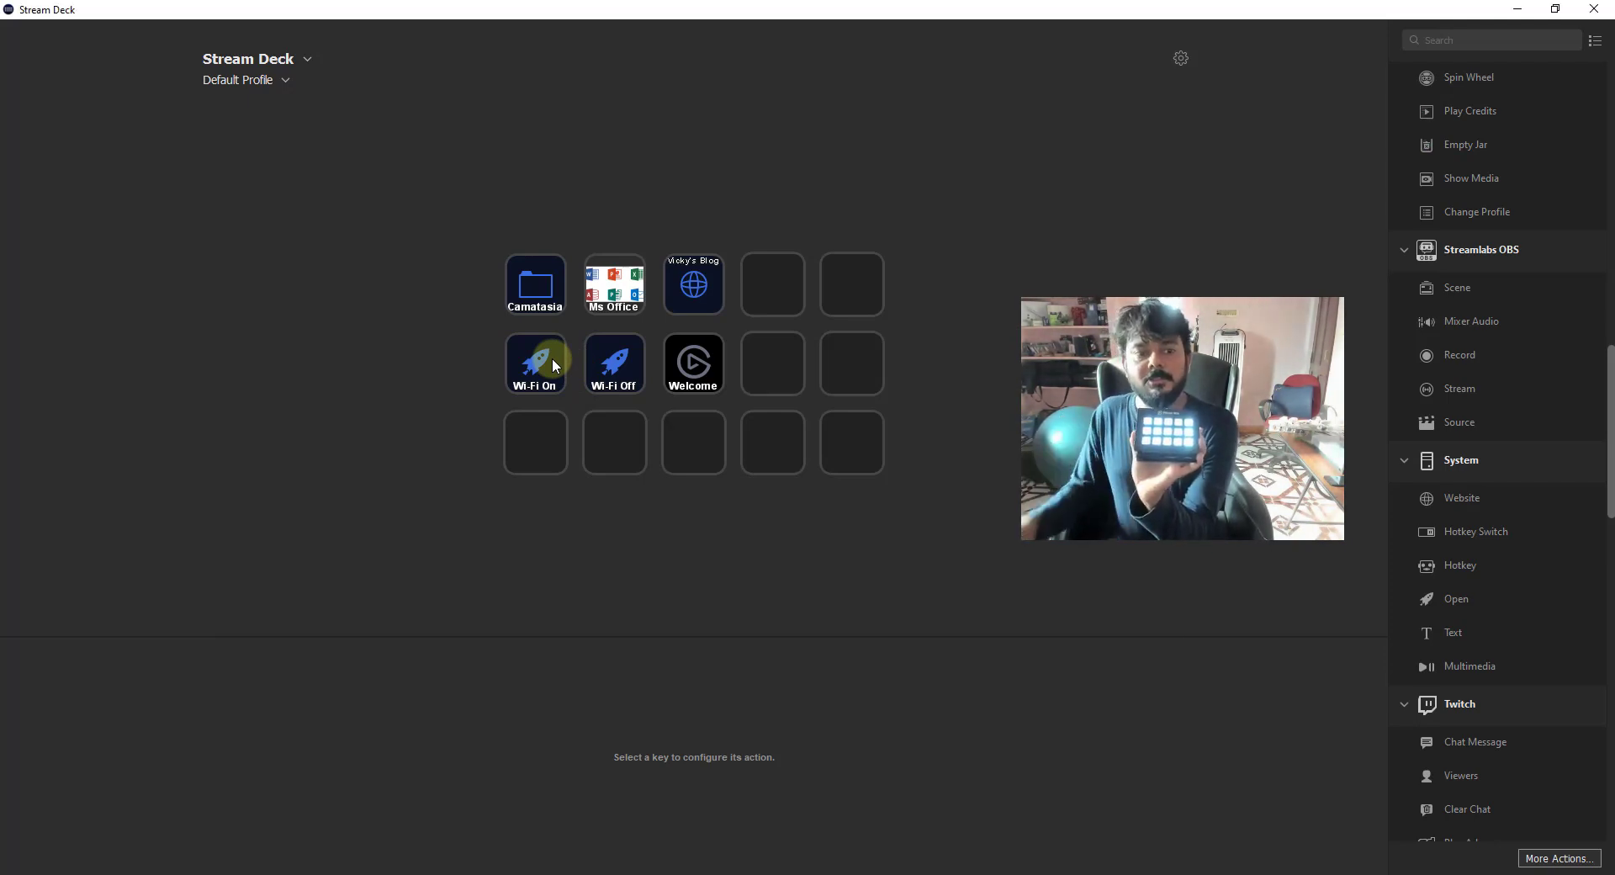
- Check the tray network status, which reads 'Identifying… No Internet access'
click(1480, 874)
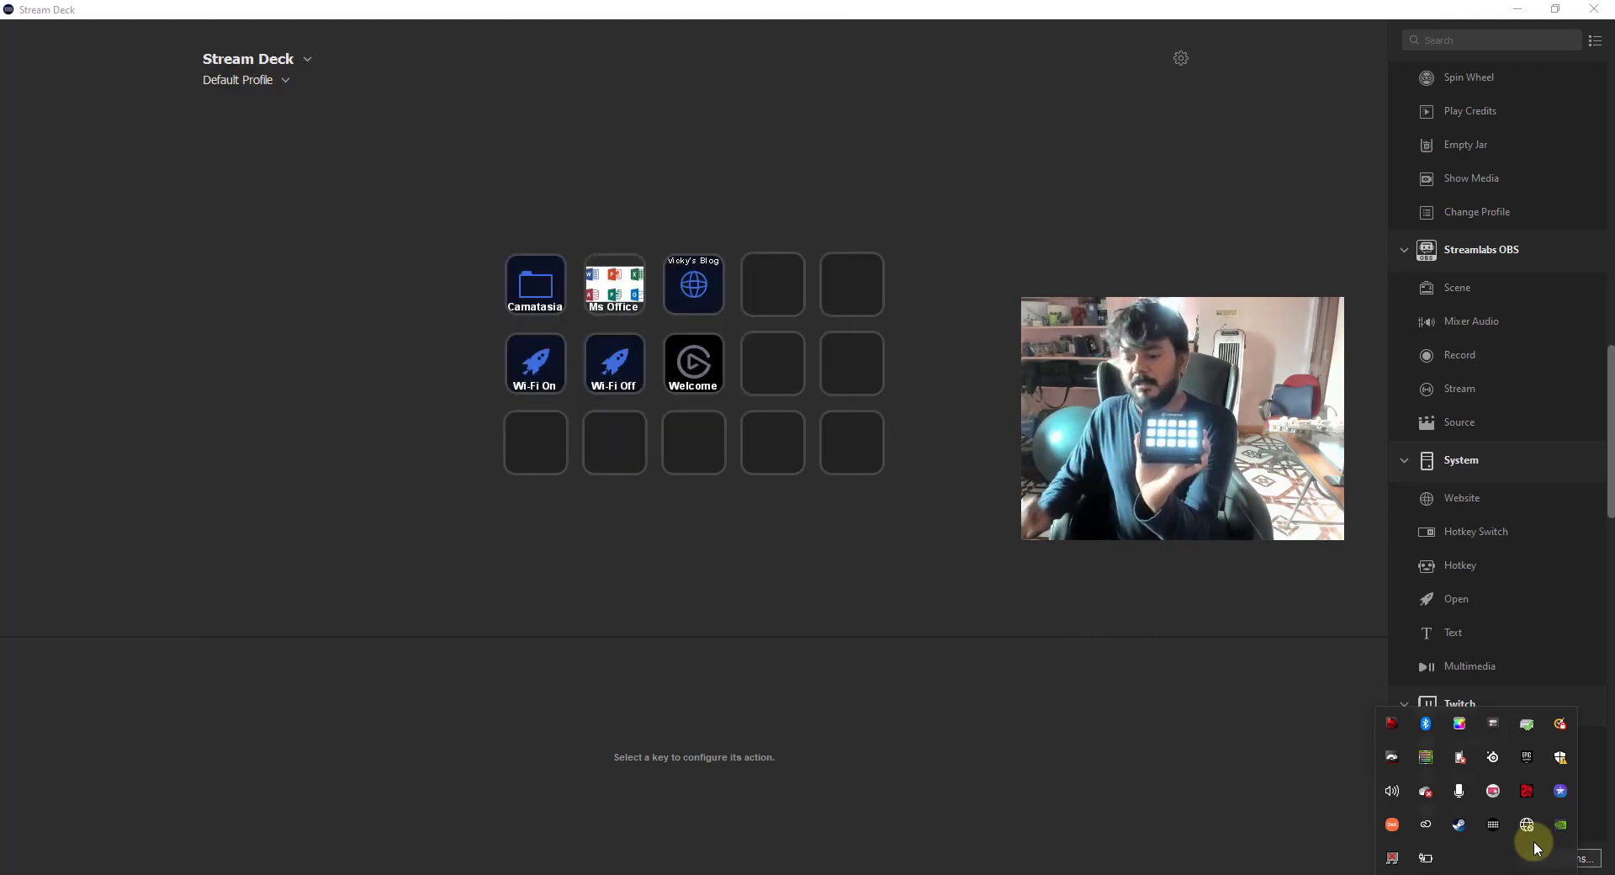
mouse_move(1524, 840)
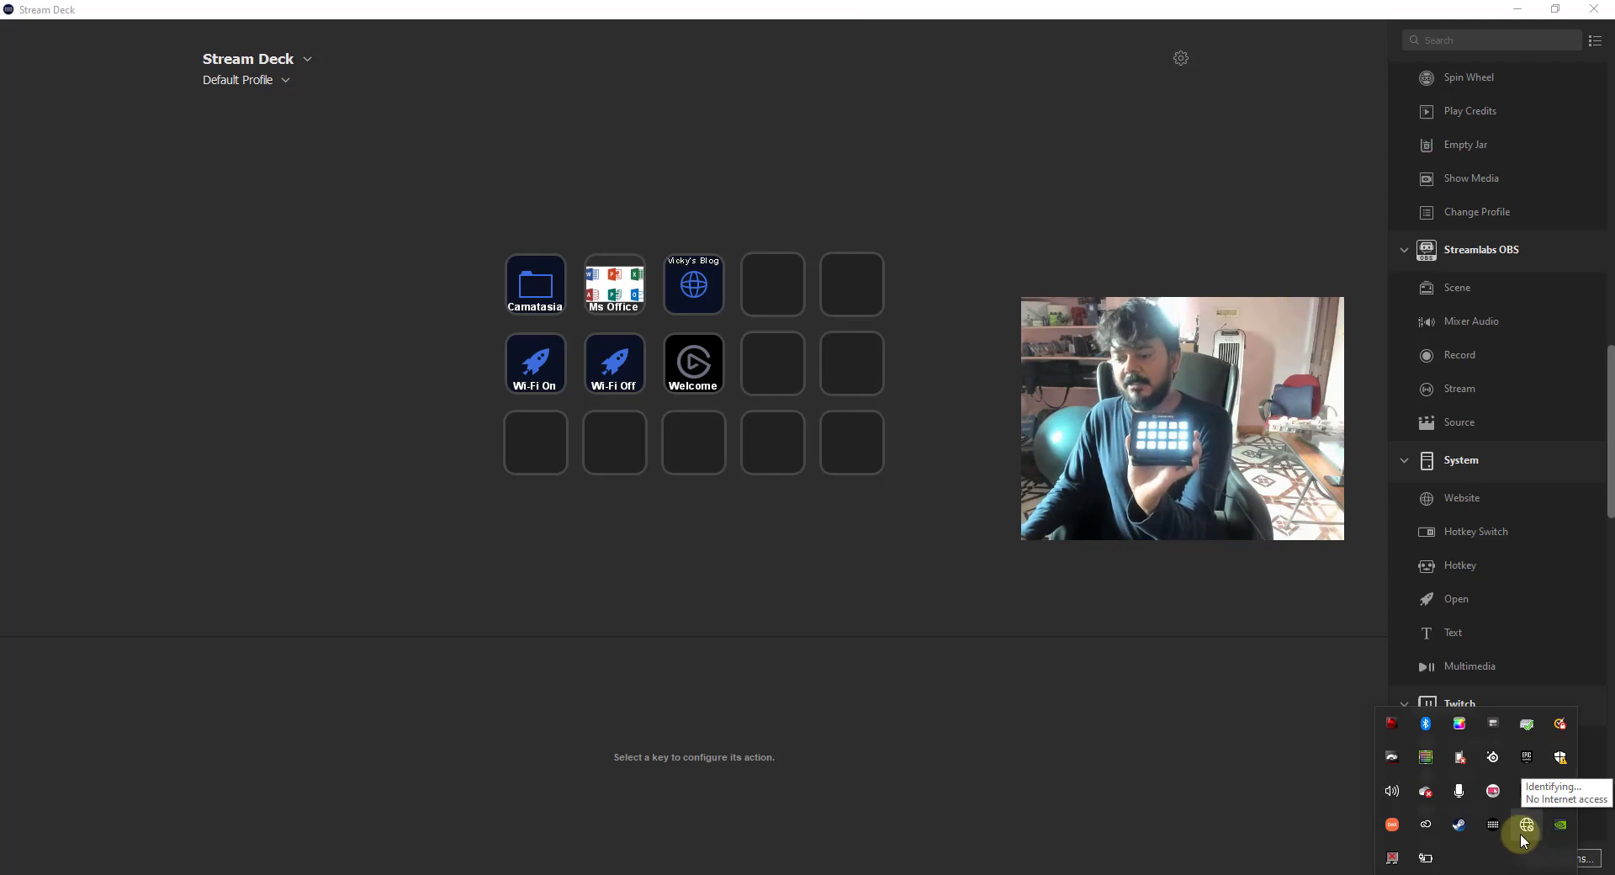